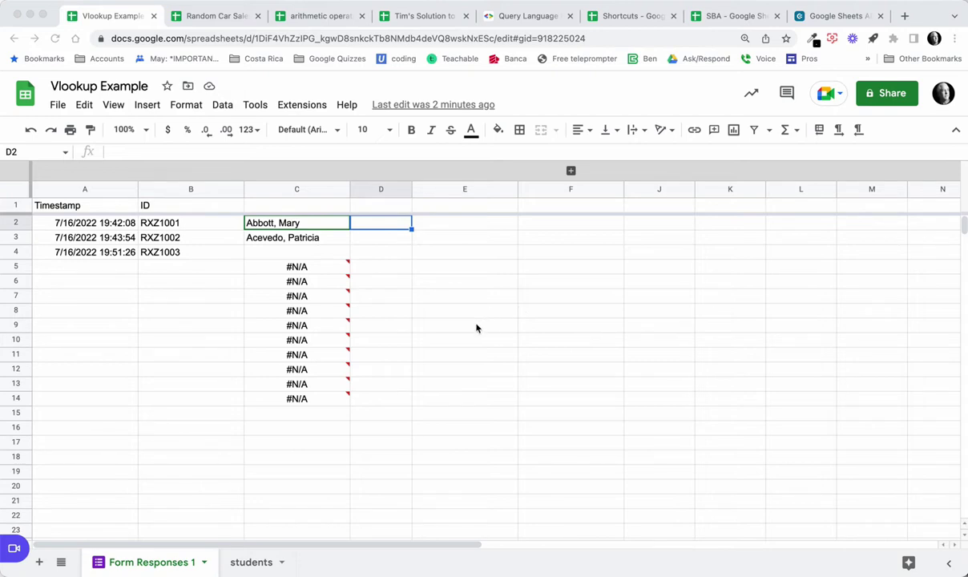
Step: Review the student list on the students sheet, and open the live version of the form linked to Form Responses 1
double_click(253, 561)
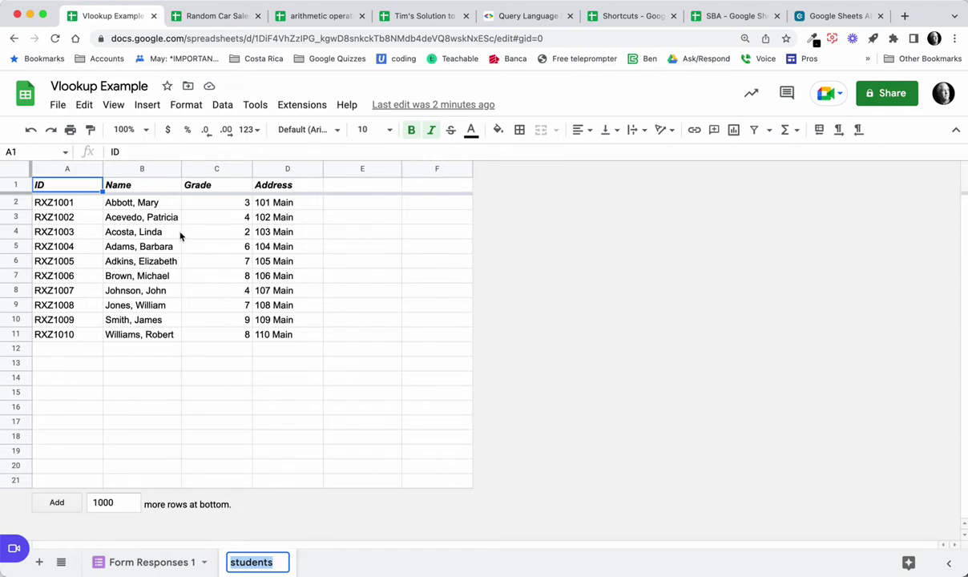
left_click(174, 567)
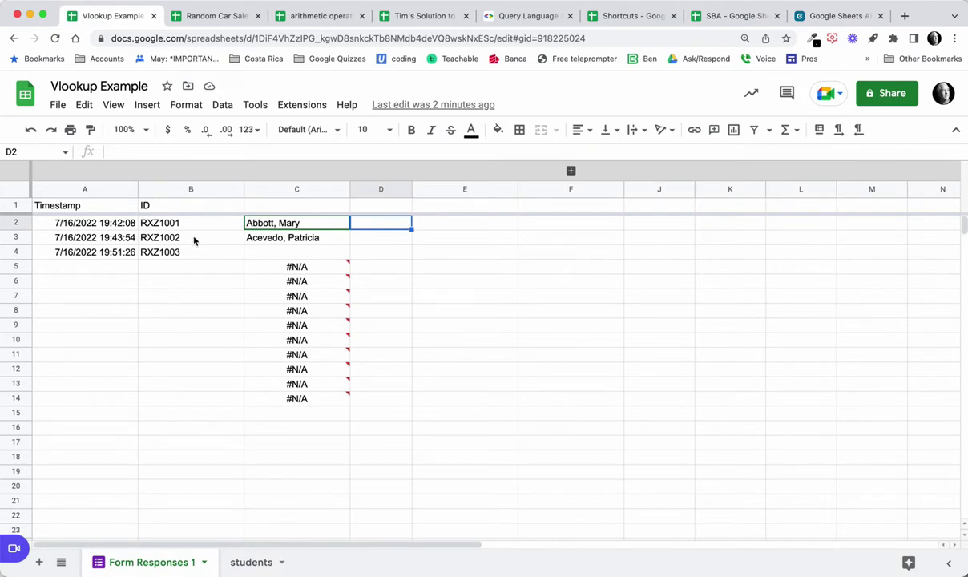
left_click(258, 105)
mouse_move(384, 160)
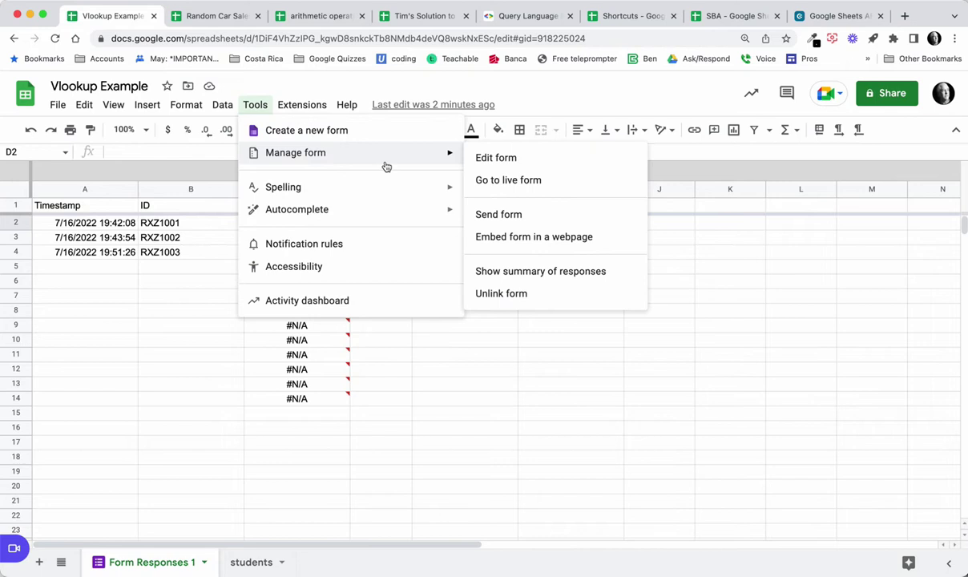
left_click(484, 179)
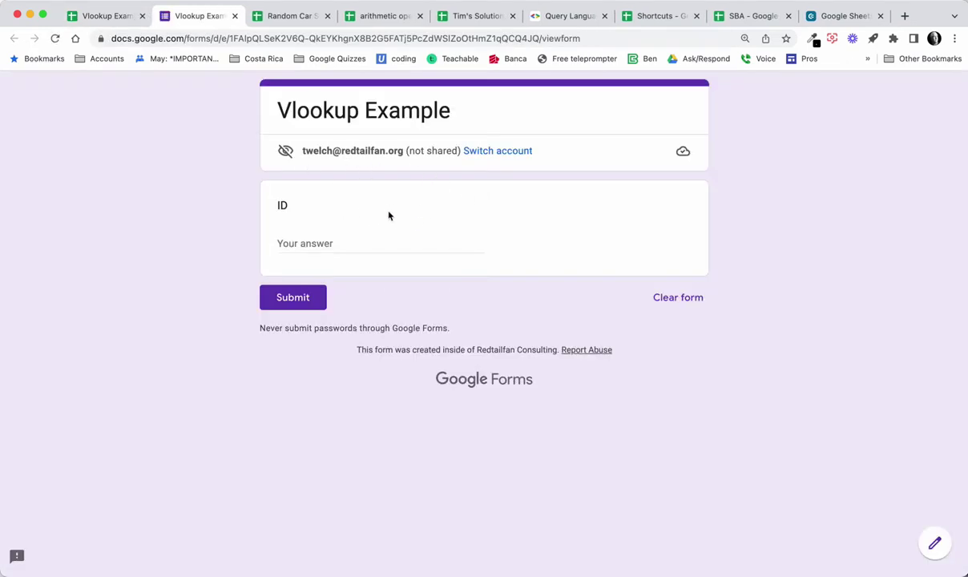
Step: Clear the VLOOKUP formulas from C5:C14 on the Form Responses 1 sheet and check the remaining formula in C3
left_click(112, 16)
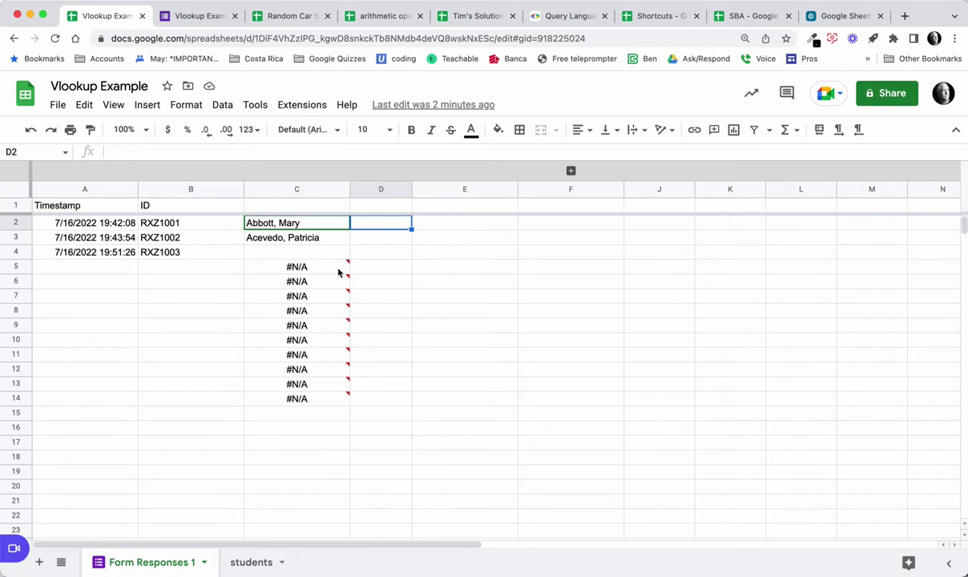
left_click_drag(322, 266, 323, 401)
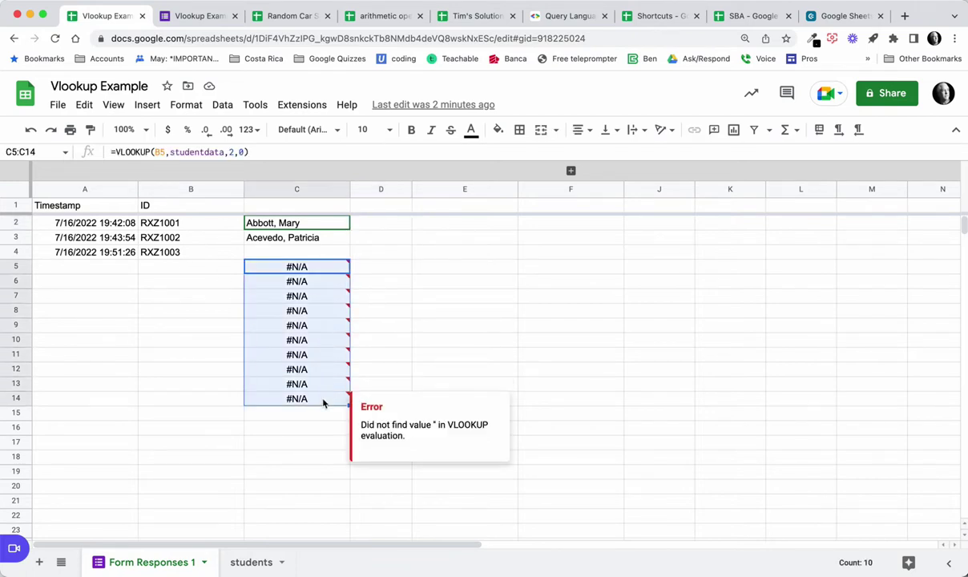
key("Delete")
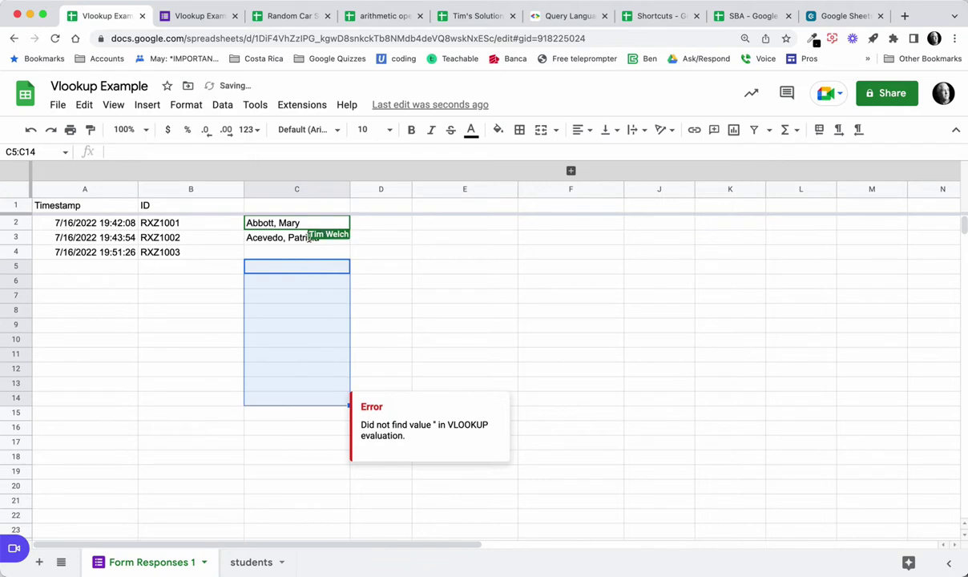
left_click(205, 239)
left_click(298, 241)
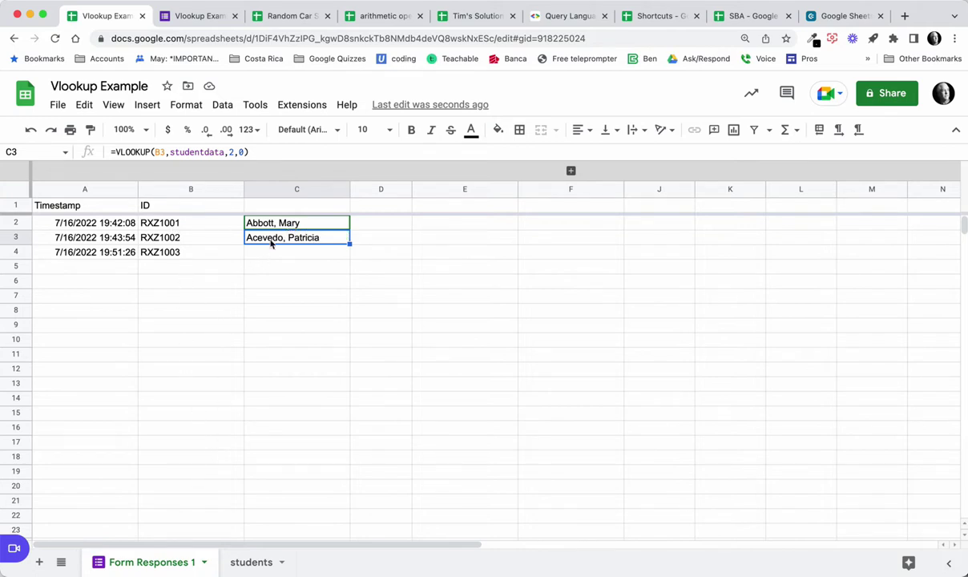
Step: Submit the live form with the next student ID in the sequence and return to the response sheet
left_click(202, 19)
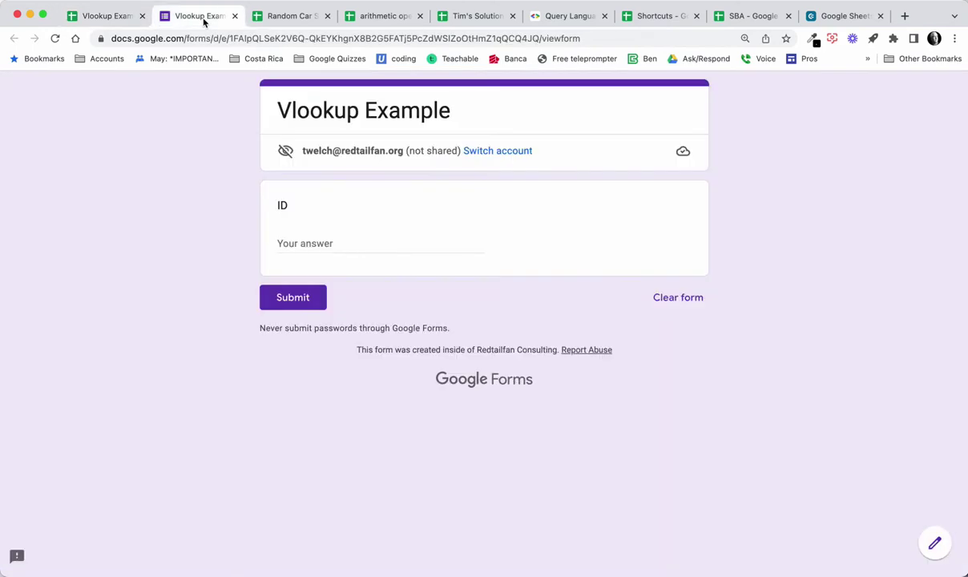
left_click(328, 242)
left_click(106, 18)
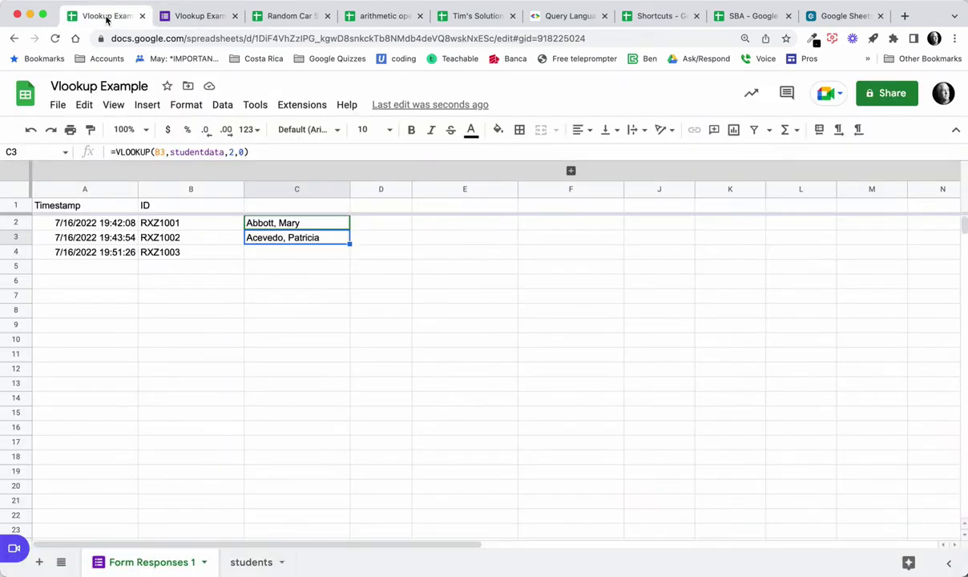
left_click(201, 17)
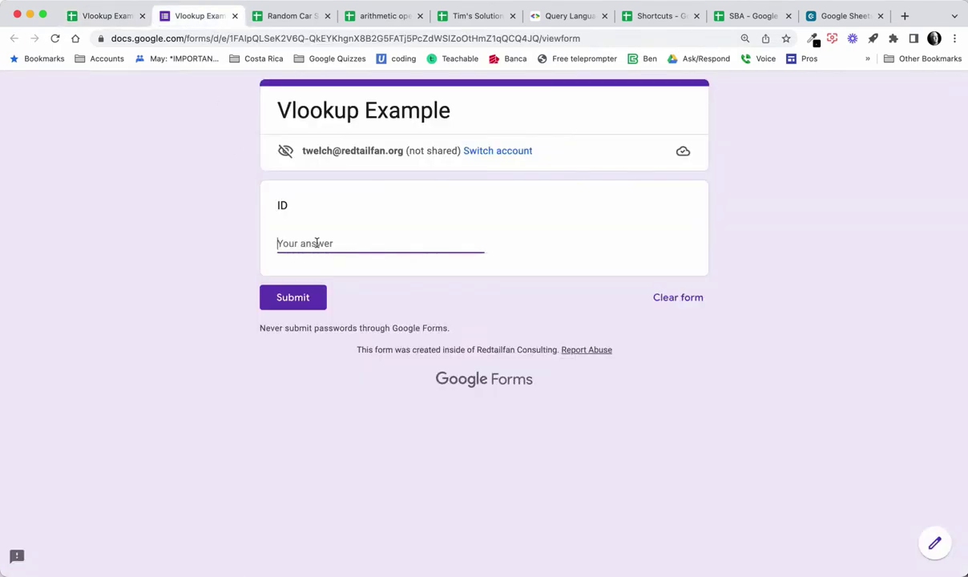
type("RXZ1")
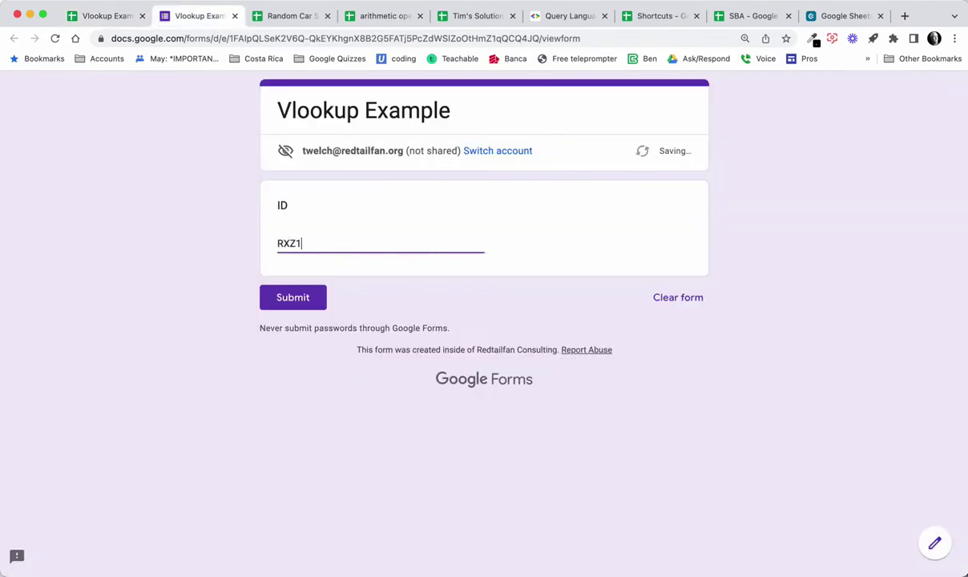
type("004")
left_click(280, 298)
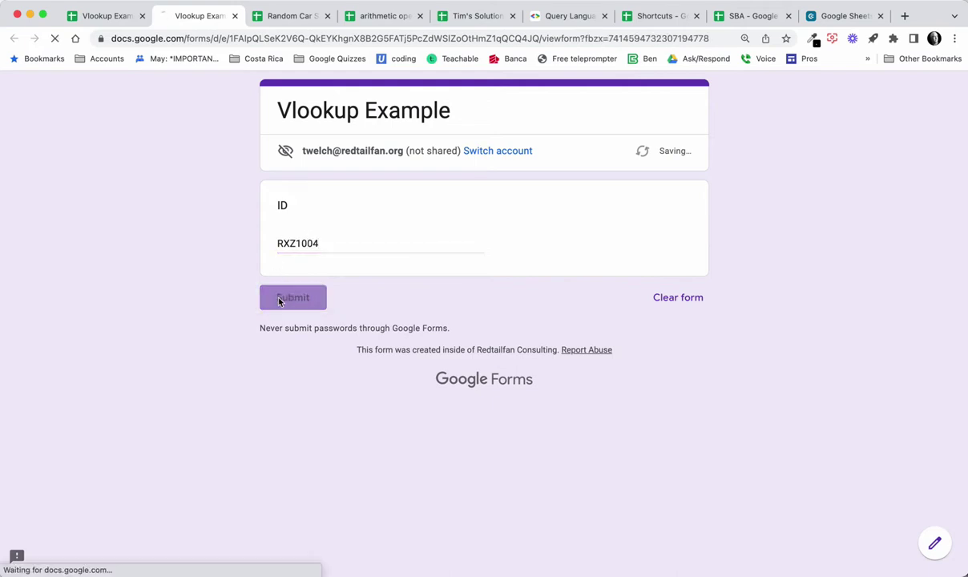
left_click(103, 18)
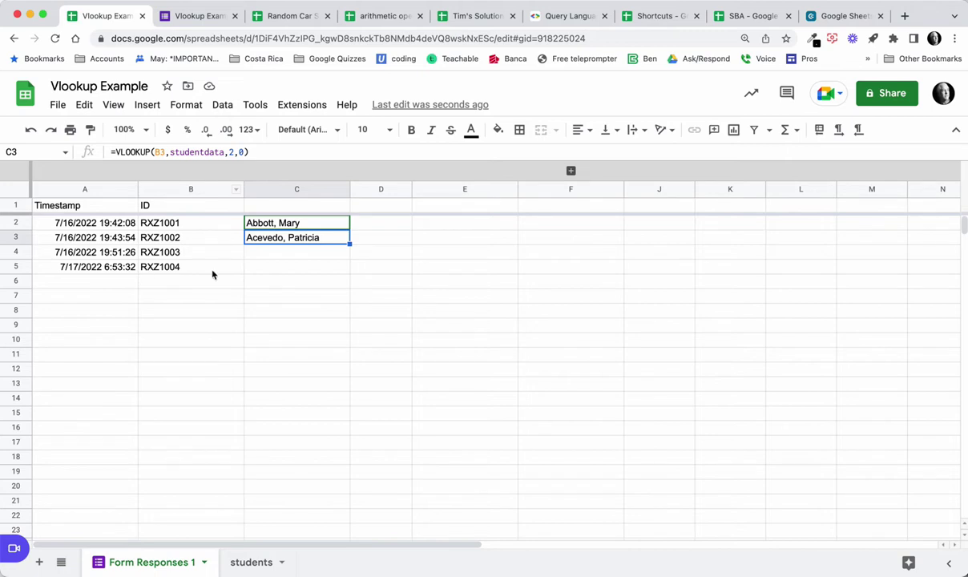
Step: Examine the search_key and range arguments of the VLOOKUP in C2, including the studentdata range covering columns A:D of the students sheet
left_click(307, 222)
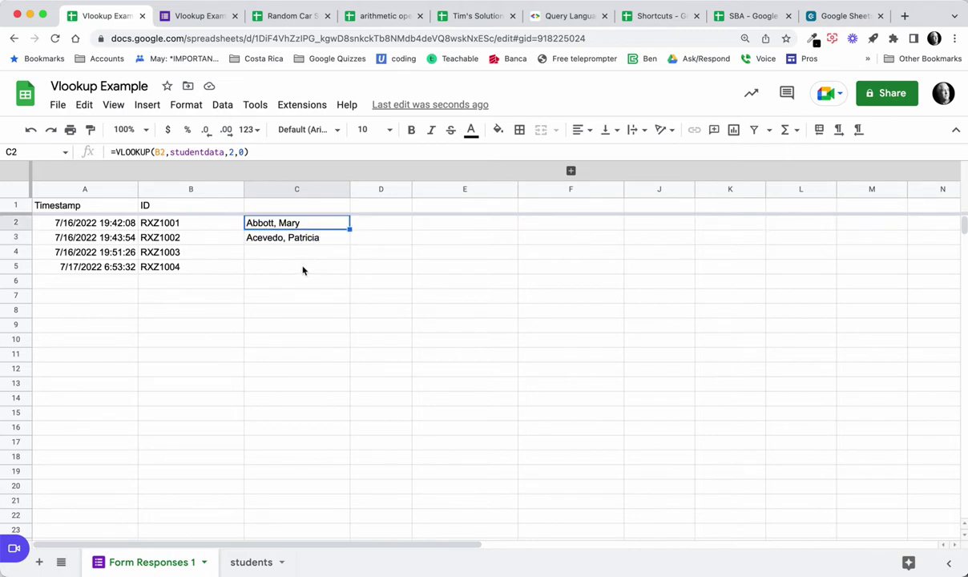
left_click(153, 151)
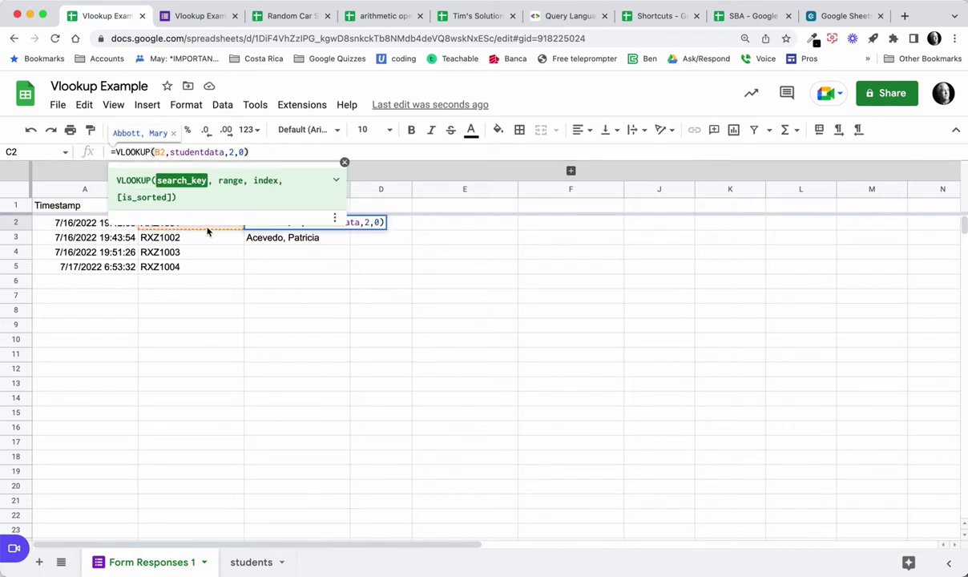
left_click(336, 180)
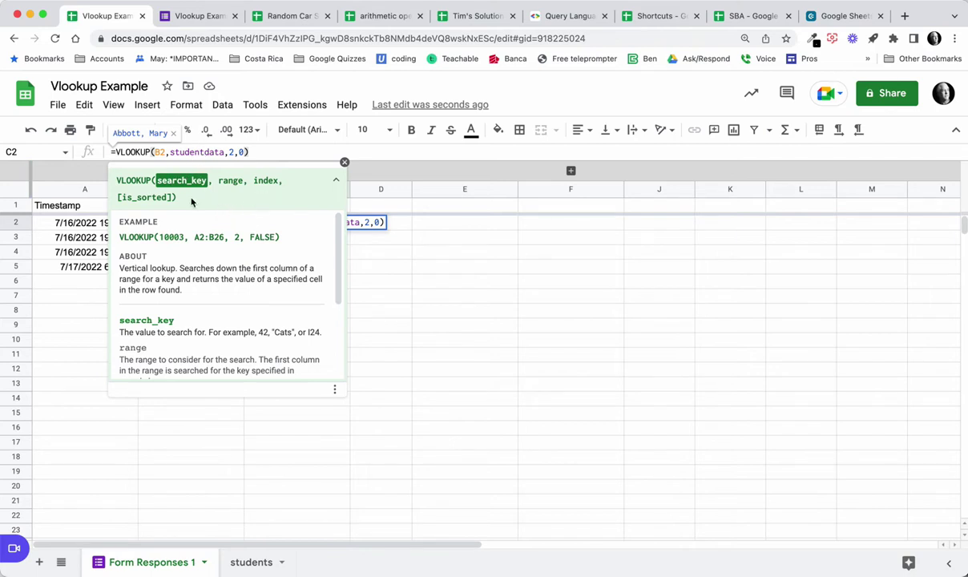
left_click(203, 151)
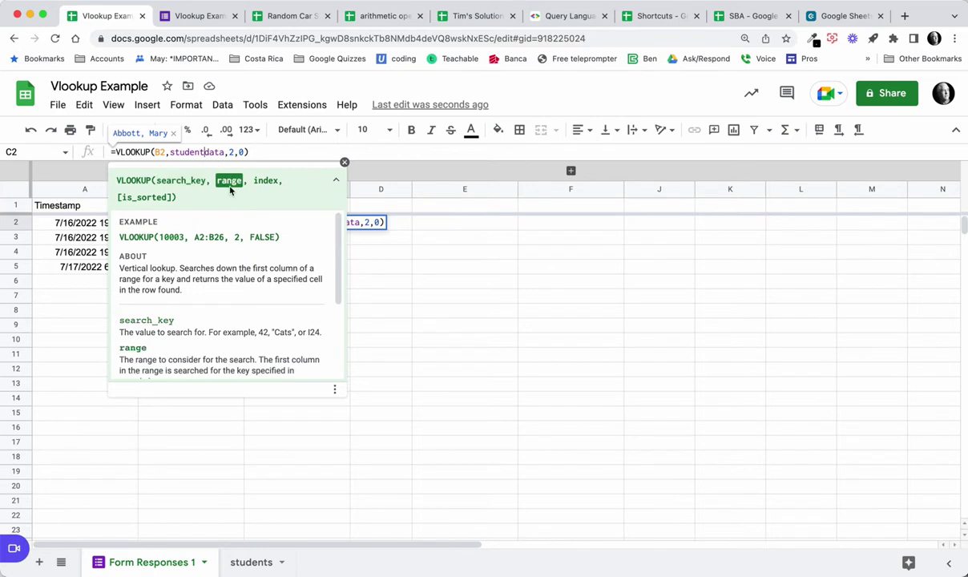
left_click(251, 563)
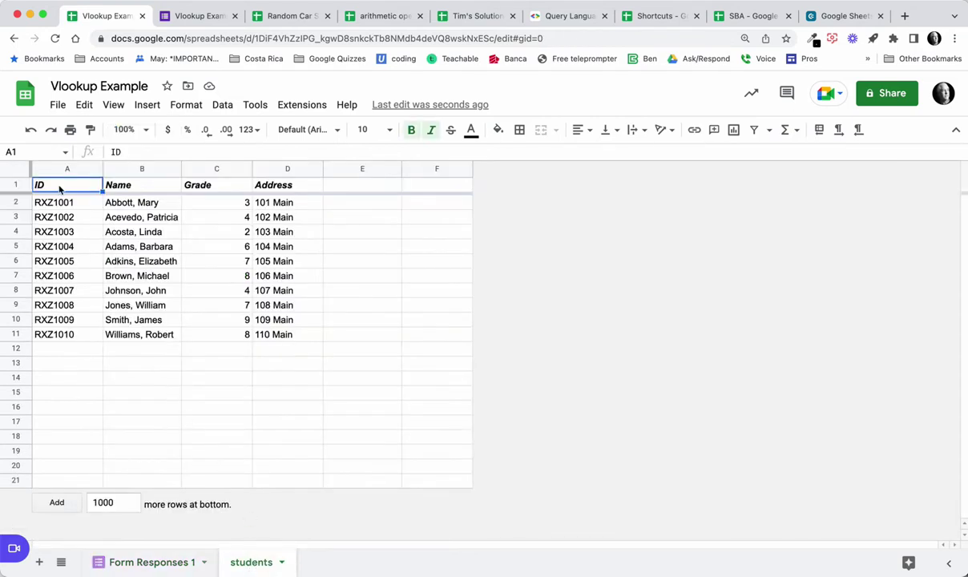
left_click_drag(63, 168, 276, 169)
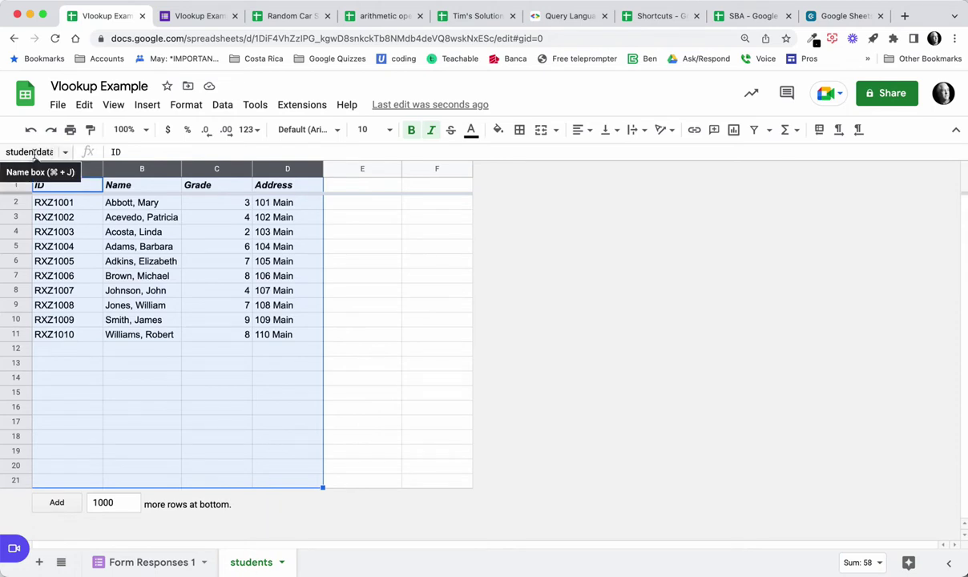
left_click(169, 565)
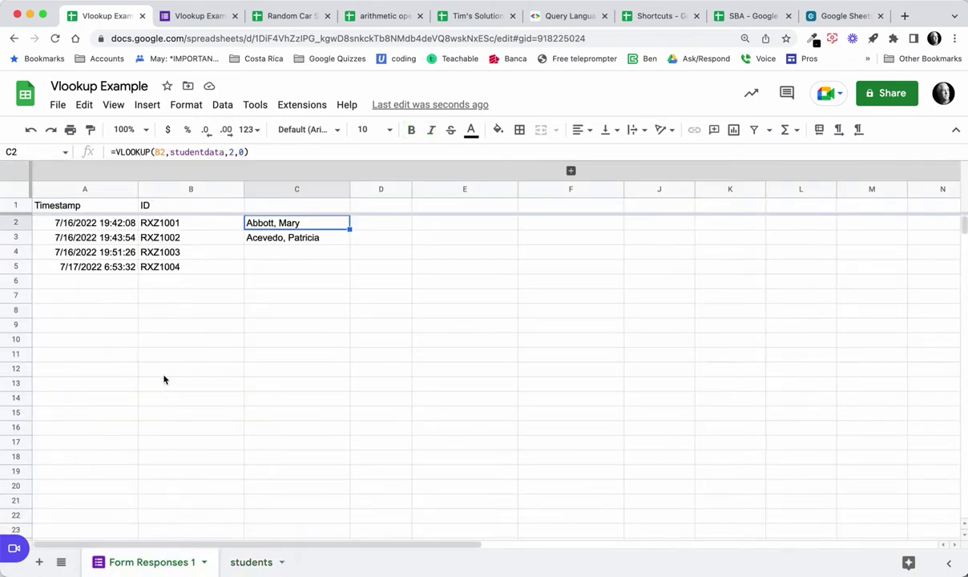
Step: Read the function help for the index and is_sorted arguments of C2's VLOOKUP, and leave the formula unedited
left_click(178, 151)
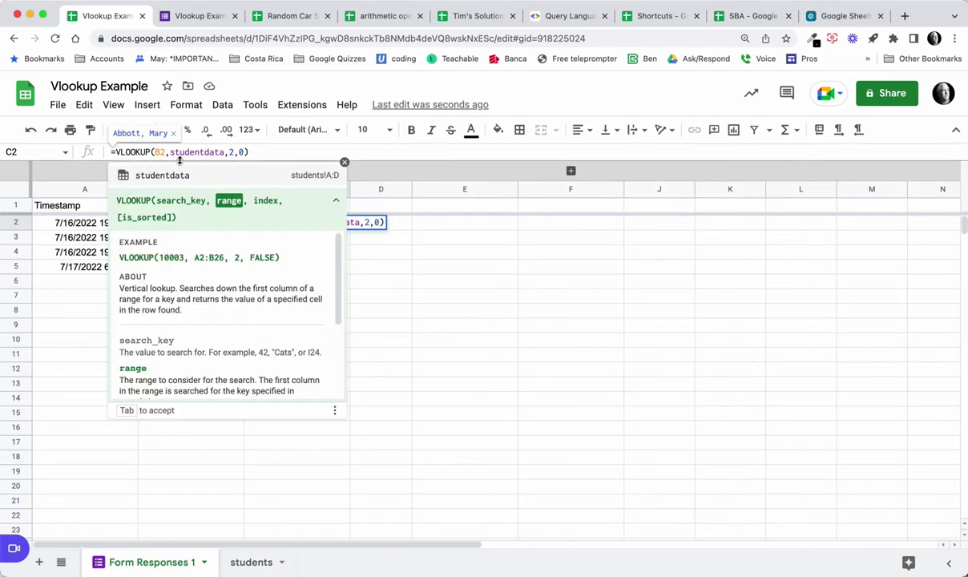
left_click(230, 152)
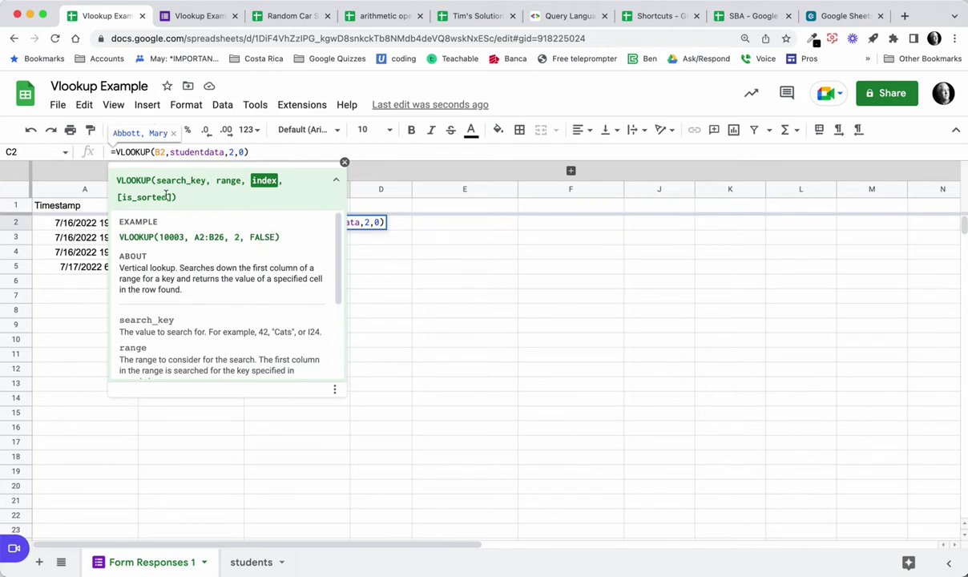
left_click(243, 151)
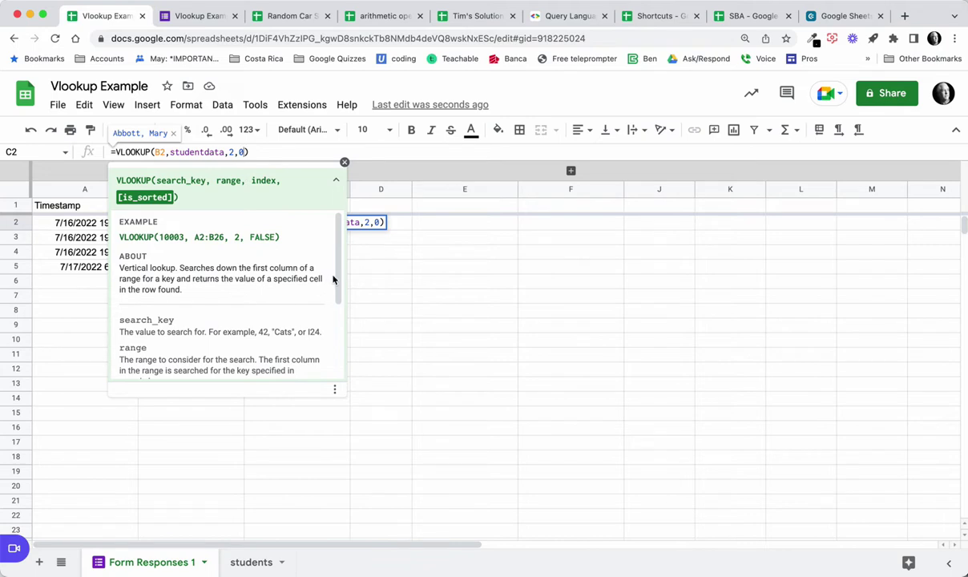
left_click_drag(338, 281, 340, 350)
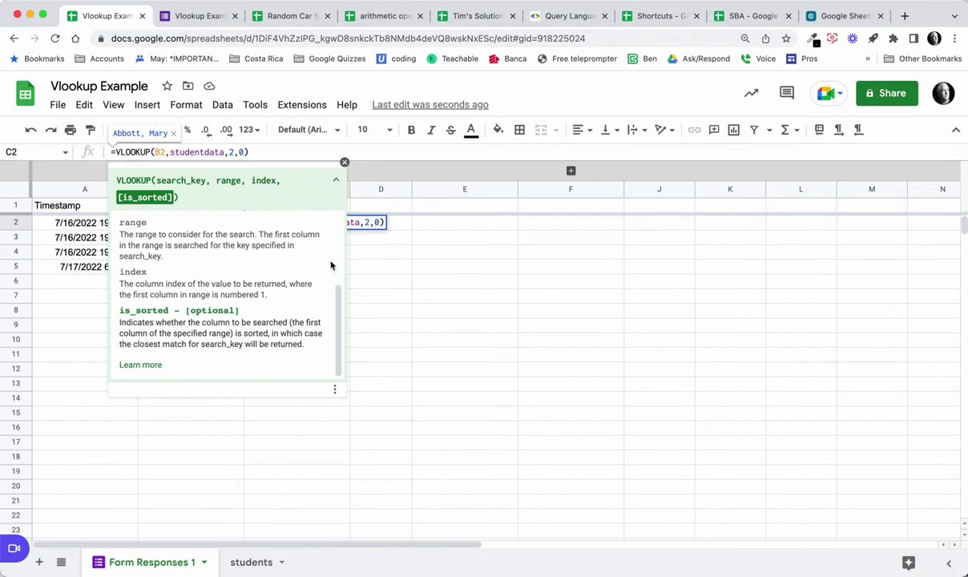
left_click(345, 163)
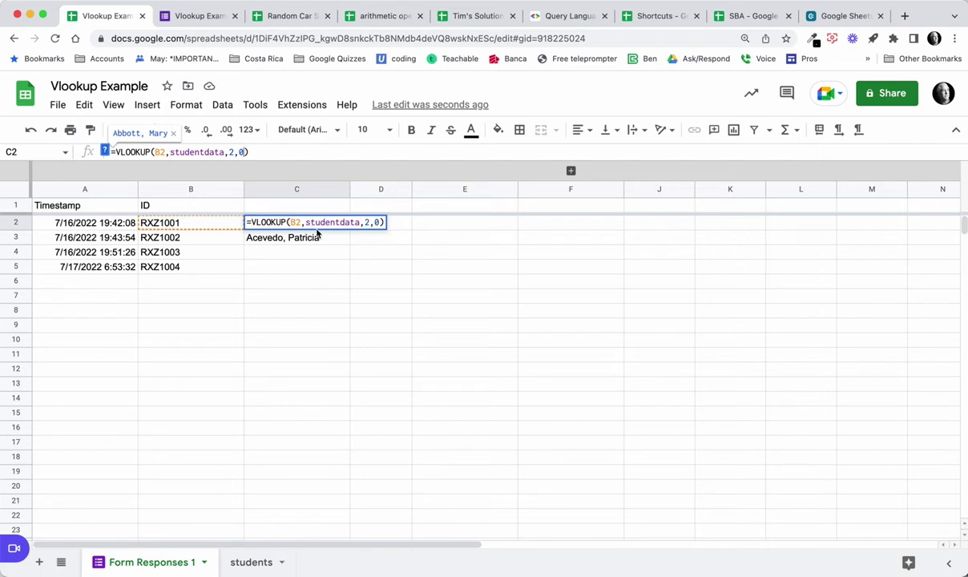
key("Return")
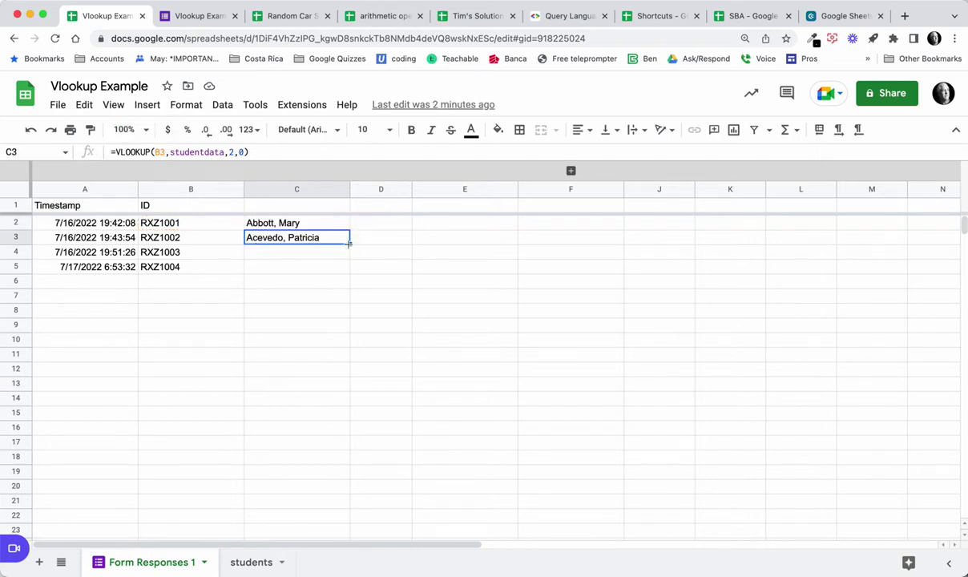
Step: Fill the VLOOKUP formula from C3 down through C10 and check the formulas in C2 to C5
left_click_drag(348, 243, 345, 341)
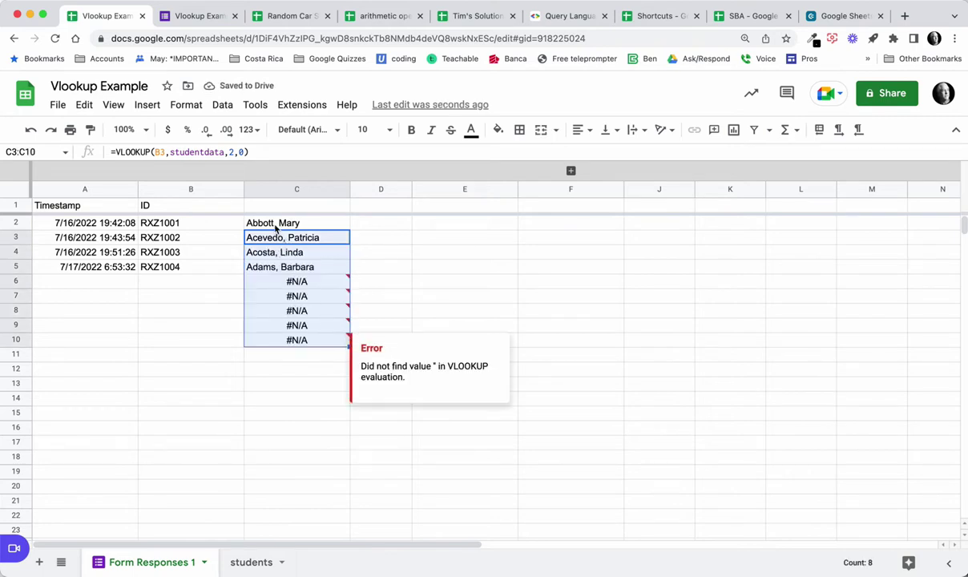
left_click(262, 222)
left_click(280, 239)
left_click(270, 251)
left_click(270, 265)
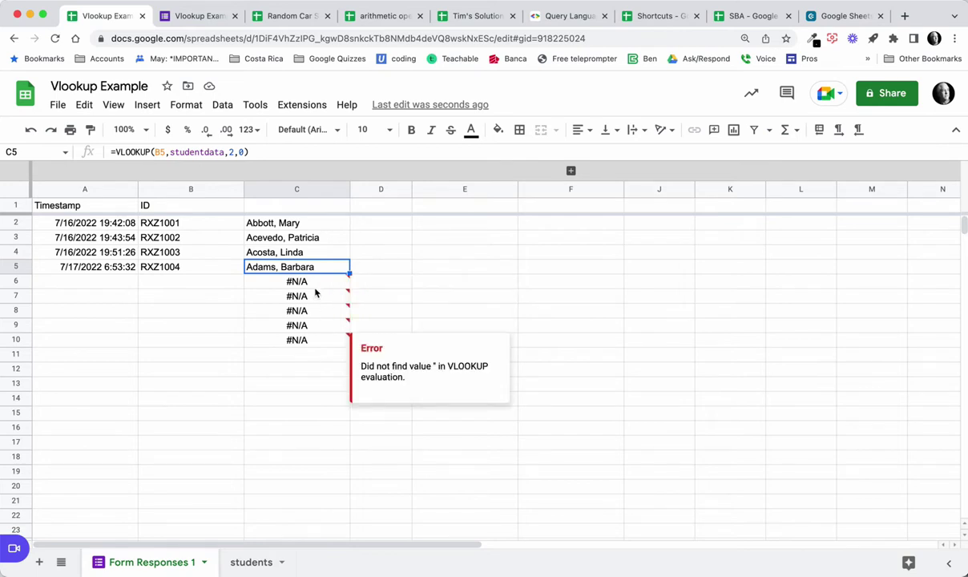
Step: Try to suppress lookup errors by changing the formula in C2 to =ISNA(VLOOKUP(B2,studentdata,2,0),)
left_click(295, 226)
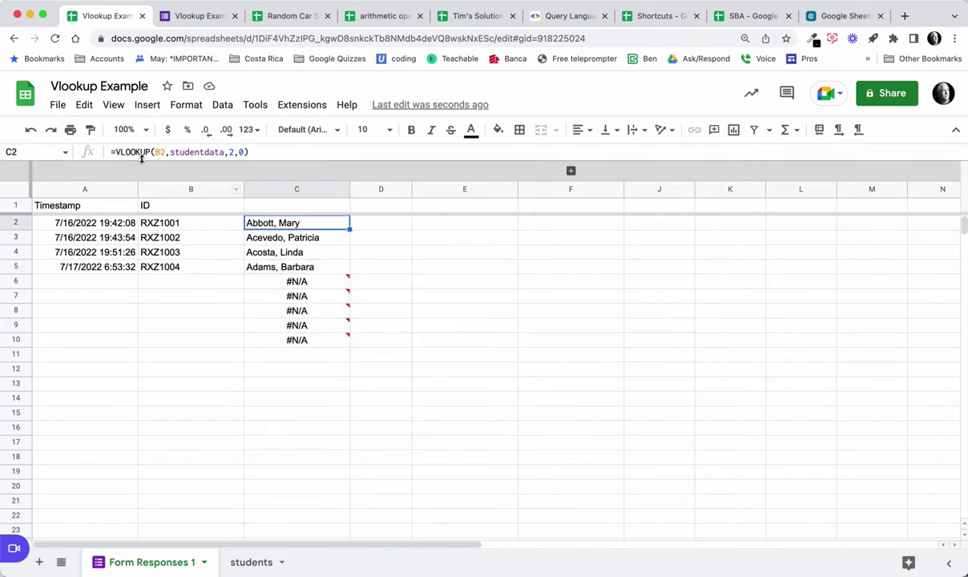
left_click(116, 152)
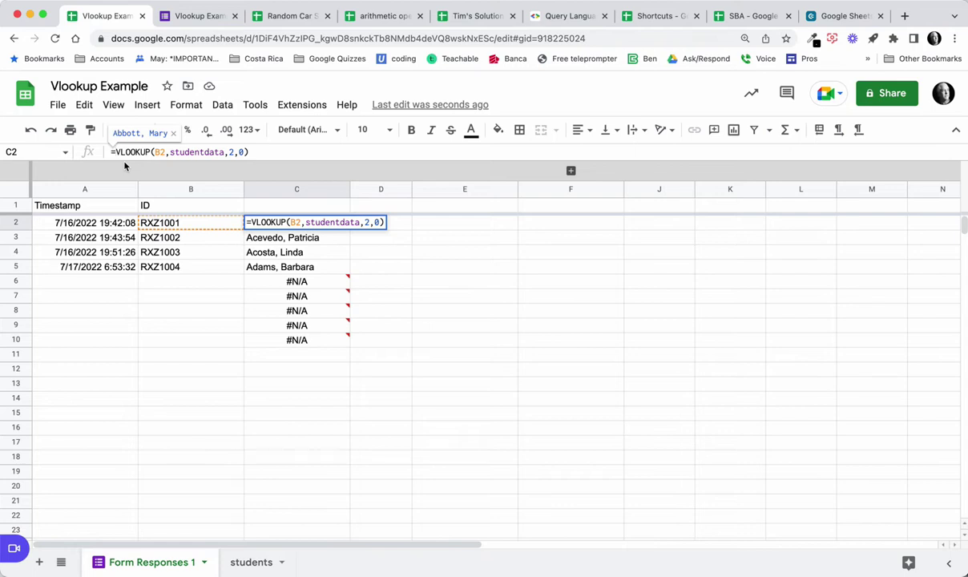
type("ISNA")
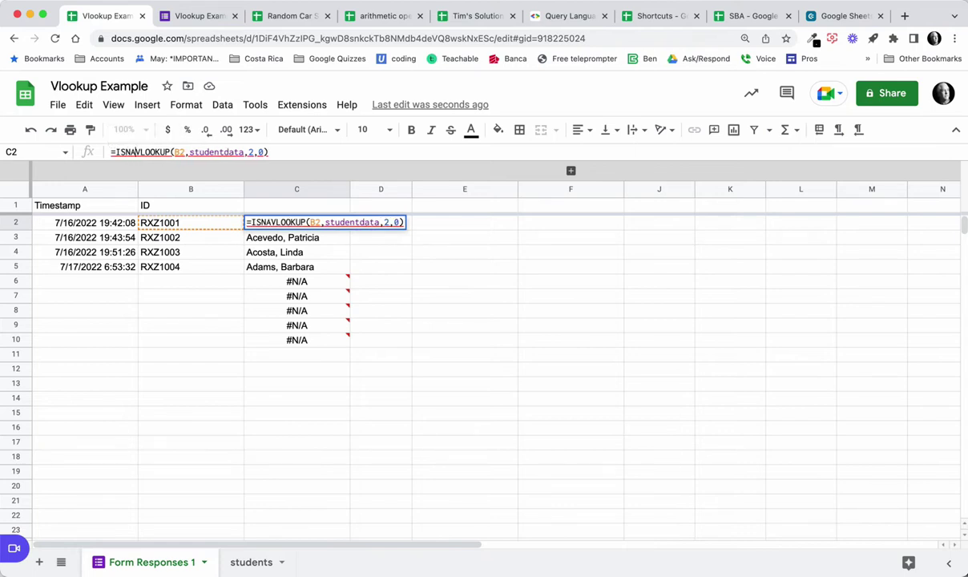
type("(")
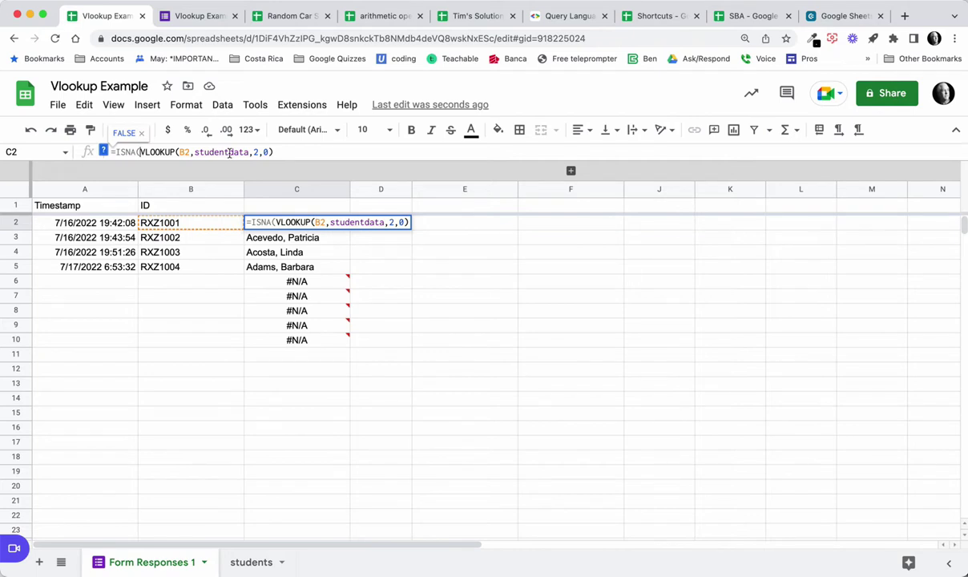
left_click(275, 154)
type(",)")
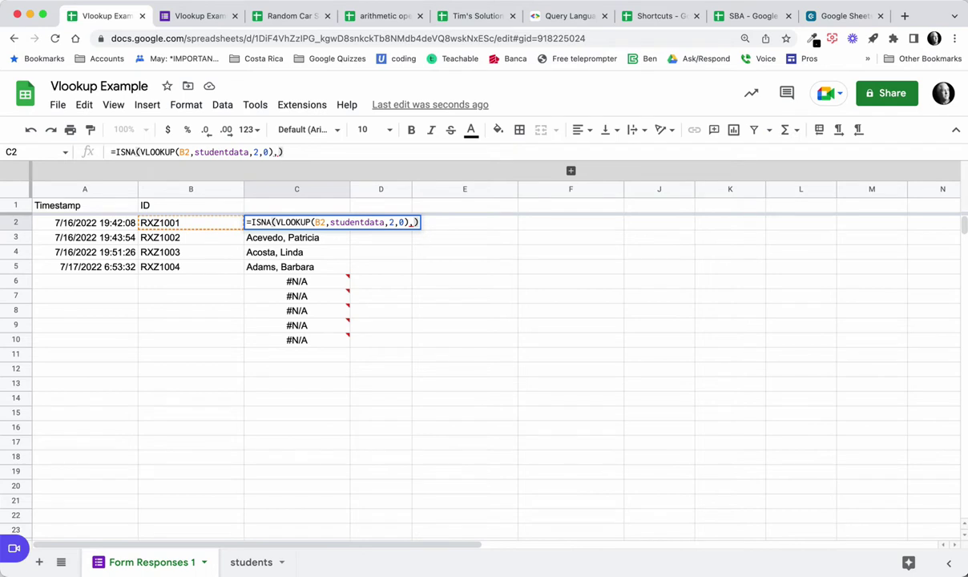
key("Return")
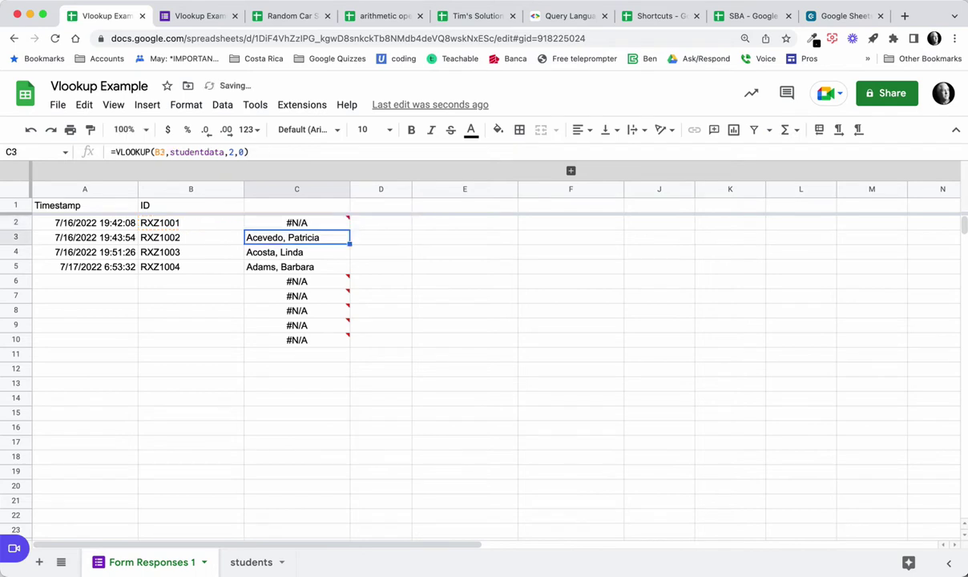
Step: Change the formula in C2 to =IFNA(VLOOKUP(B2,studentdata,2,0),)
left_click(328, 225)
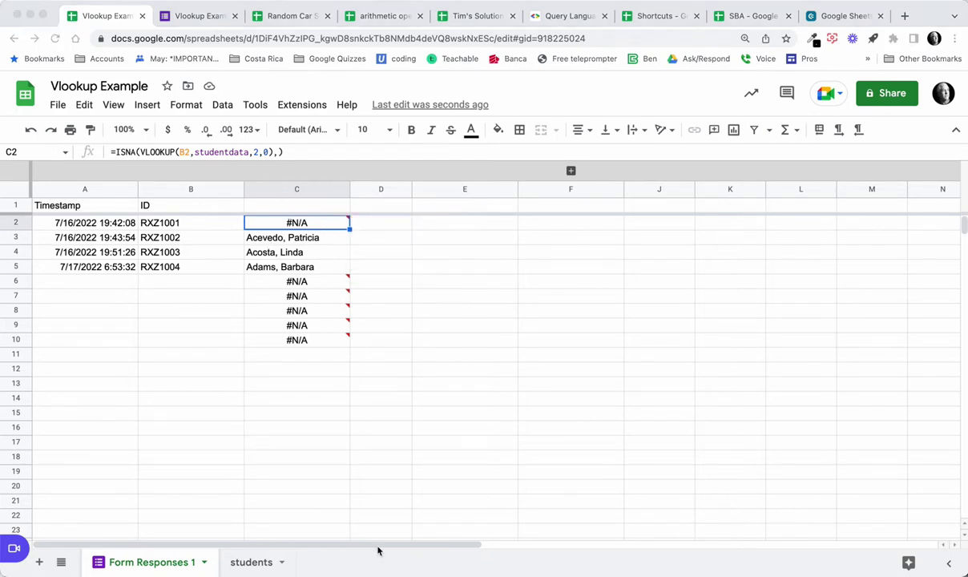
left_click(125, 152)
left_click(125, 151)
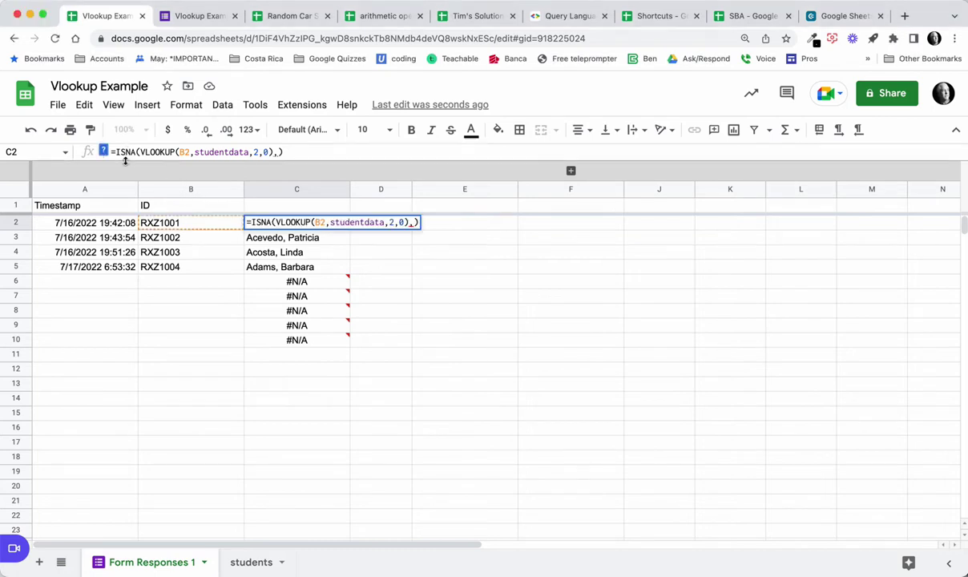
double_click(126, 152)
type("IFNA")
left_click(139, 152)
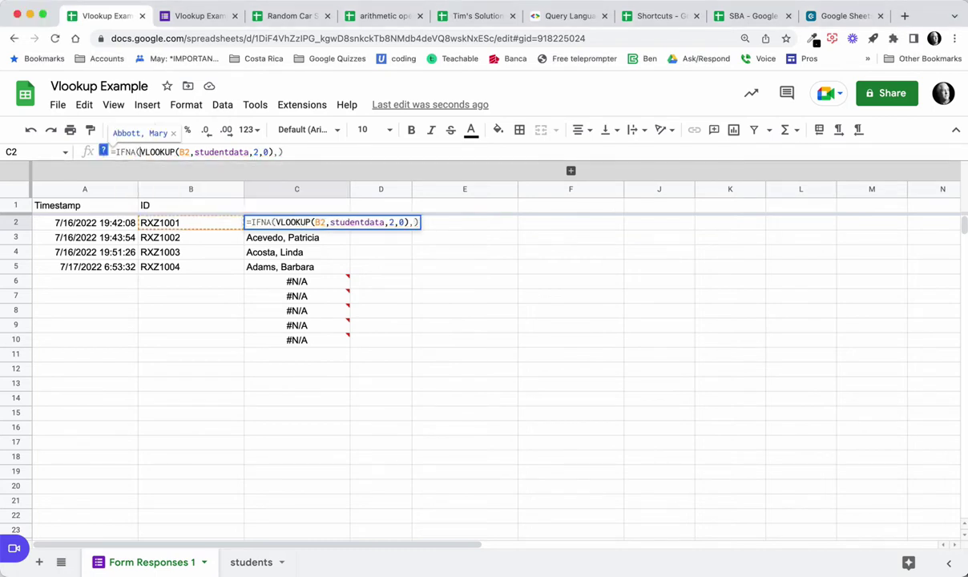
key("Return")
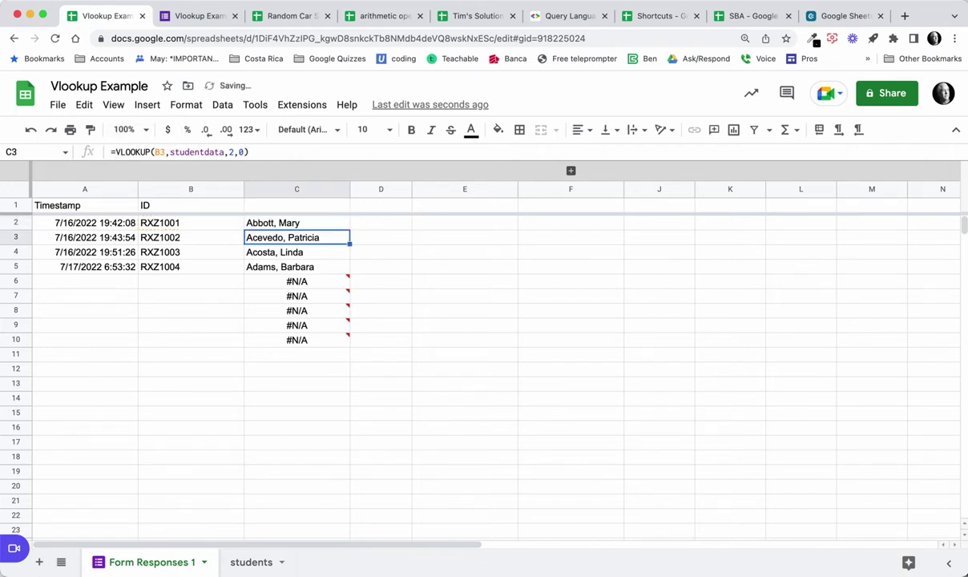
Step: Fill the IFNA formula from C2 down through C10
left_click(325, 226)
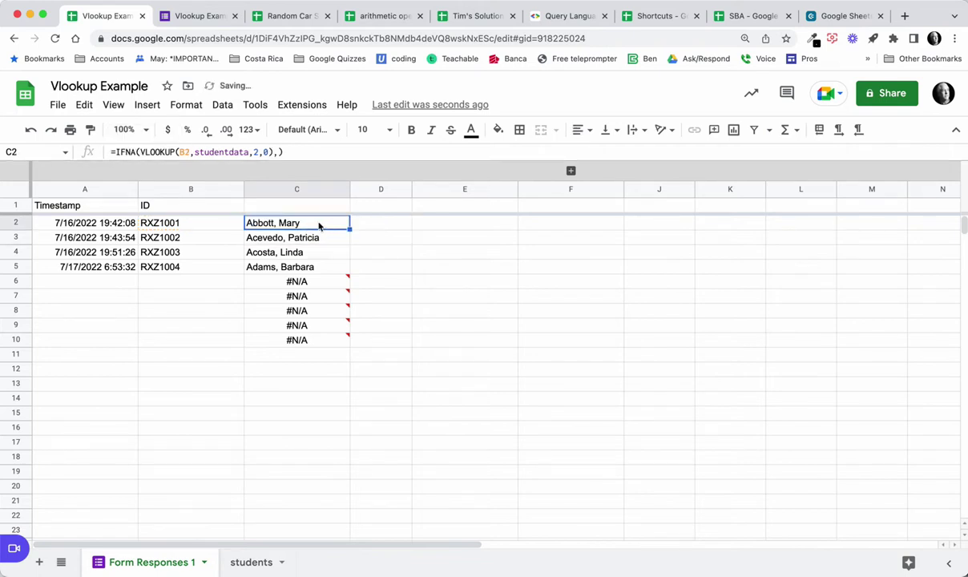
left_click_drag(349, 229, 343, 346)
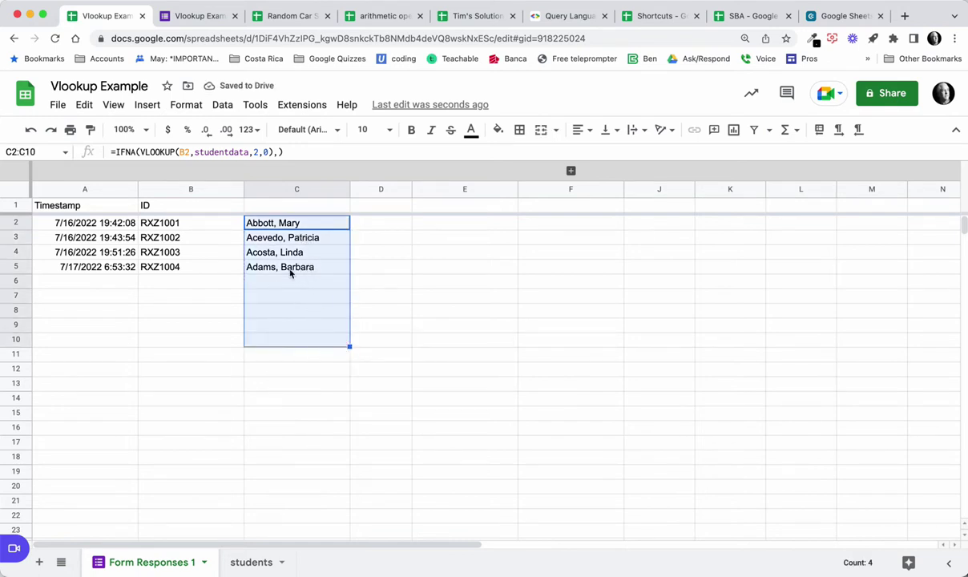
left_click(218, 284)
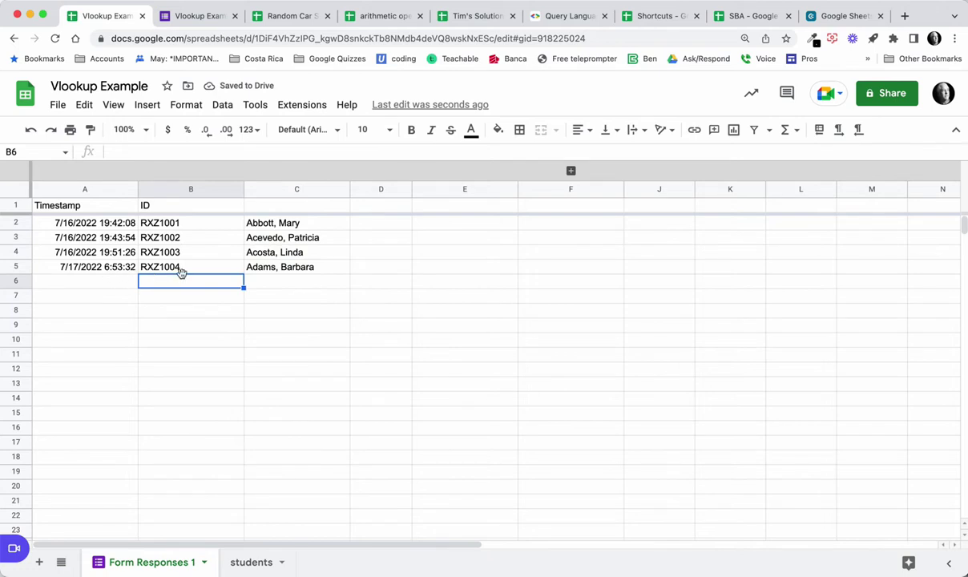
Step: Submit another response to the Vlookup Example form, entering the next student ID in the sequence
left_click(196, 20)
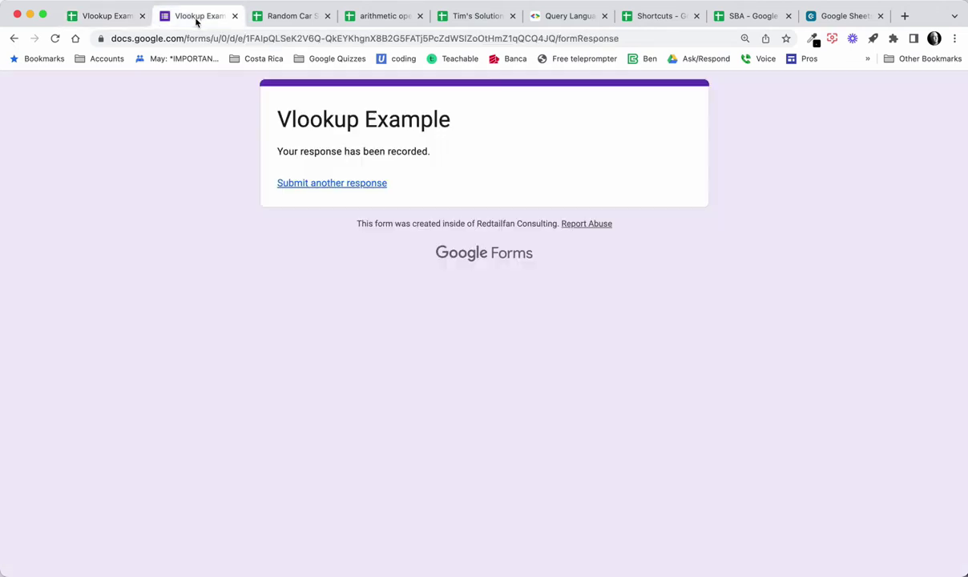
left_click(340, 185)
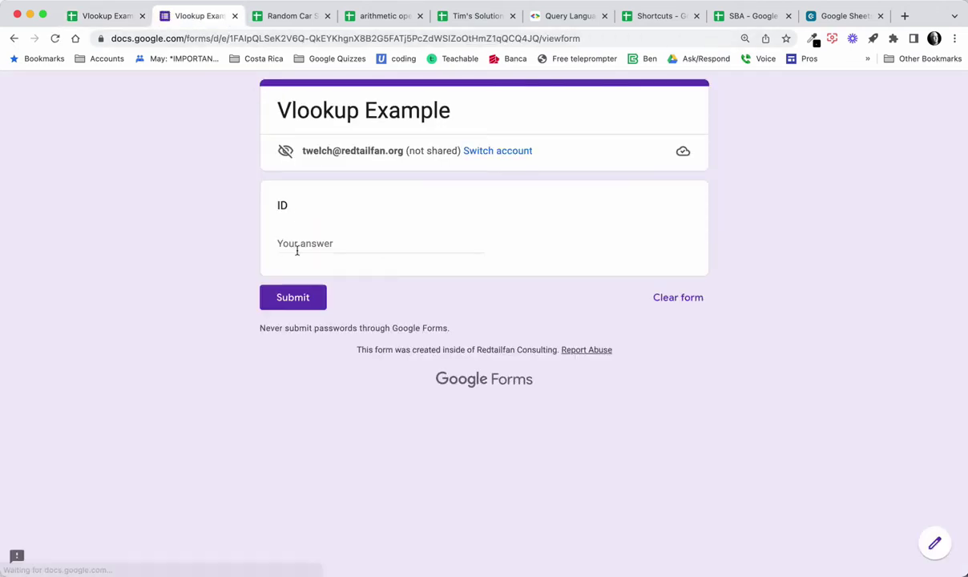
left_click(299, 248)
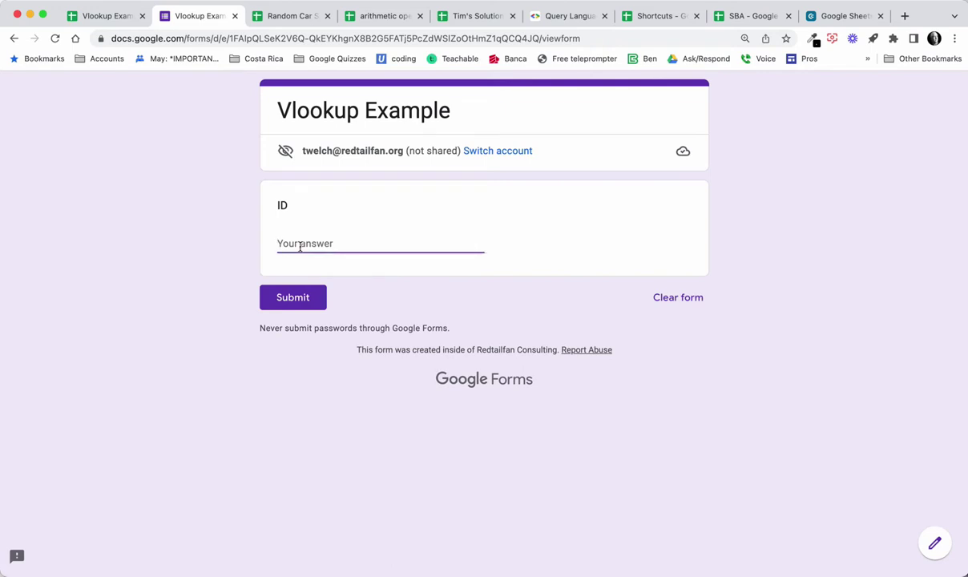
type("R")
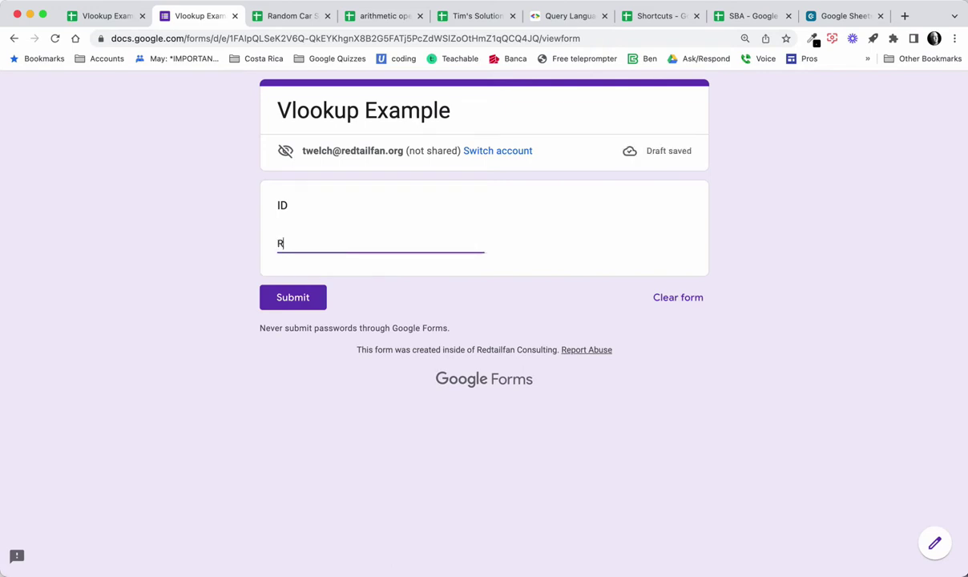
type("XZ100")
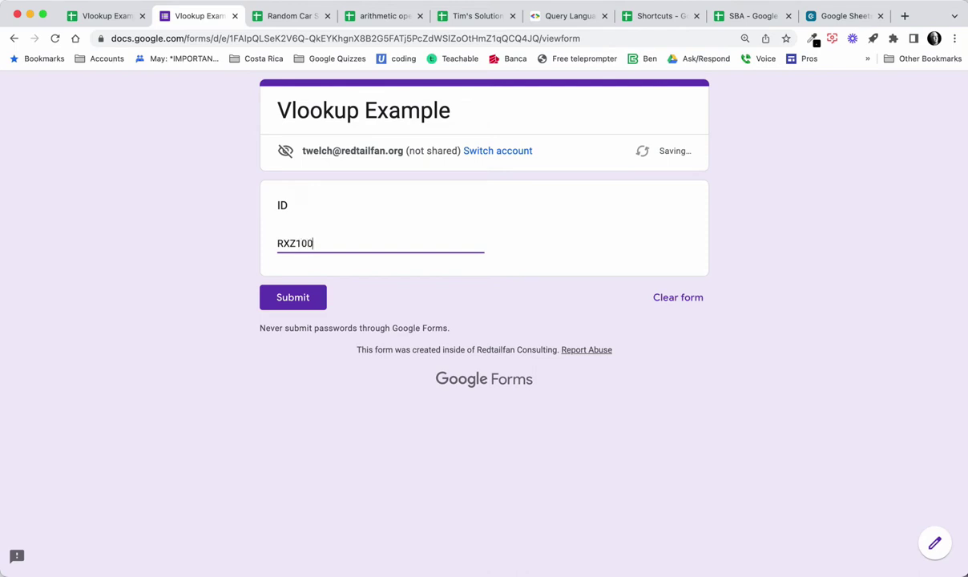
type("5")
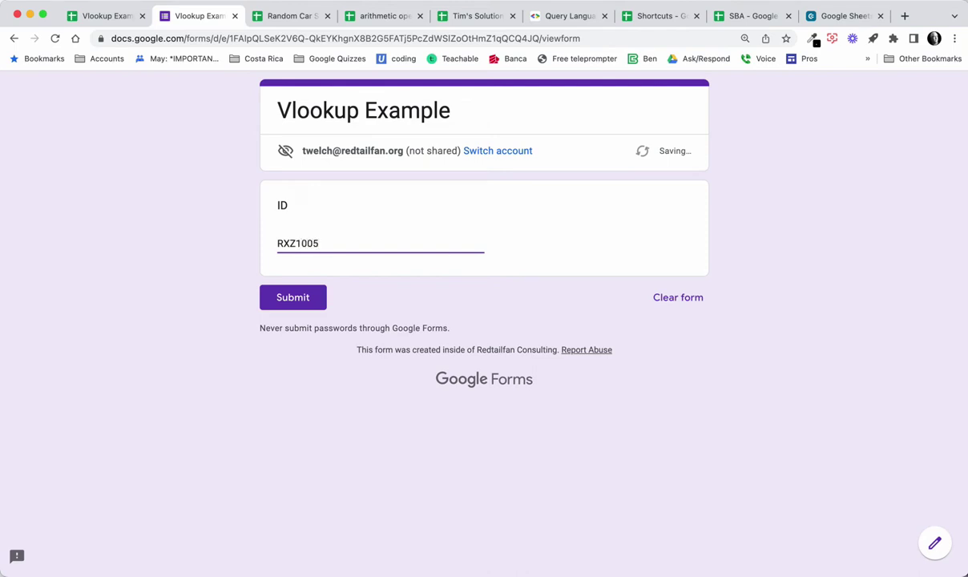
left_click(290, 297)
Step: Return to the response sheet and compare C6 beside the new submission with the formulas in C7 to C10
left_click(120, 16)
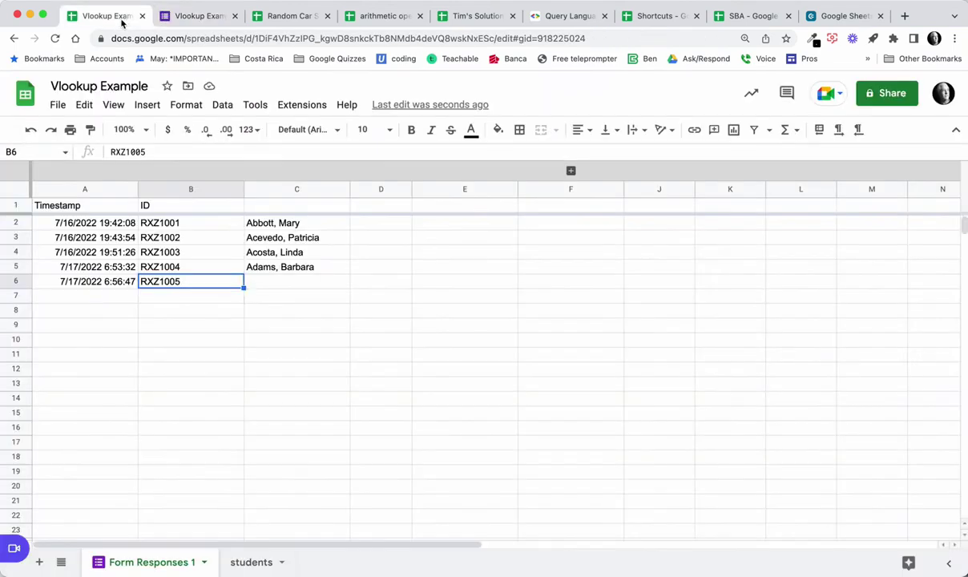
left_click(268, 282)
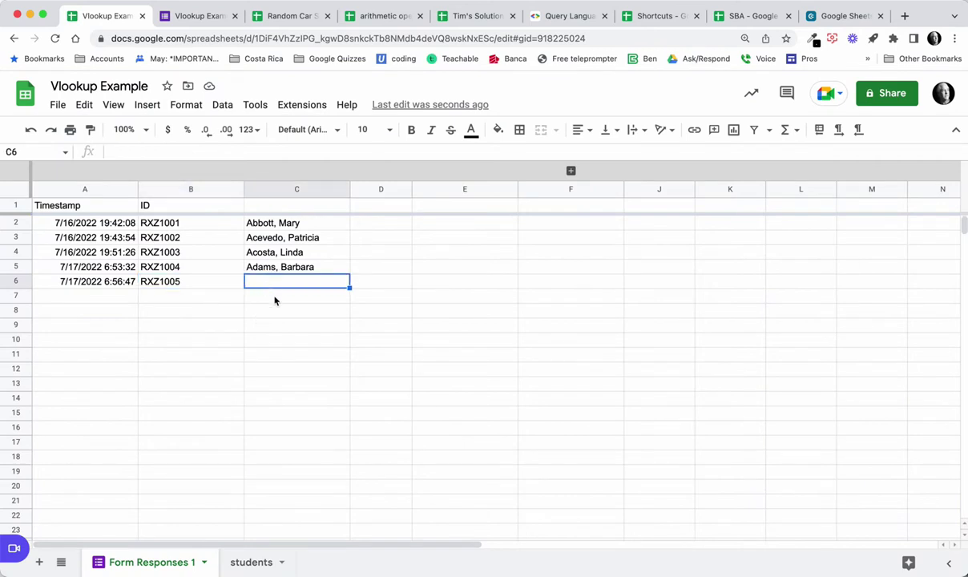
left_click(274, 301)
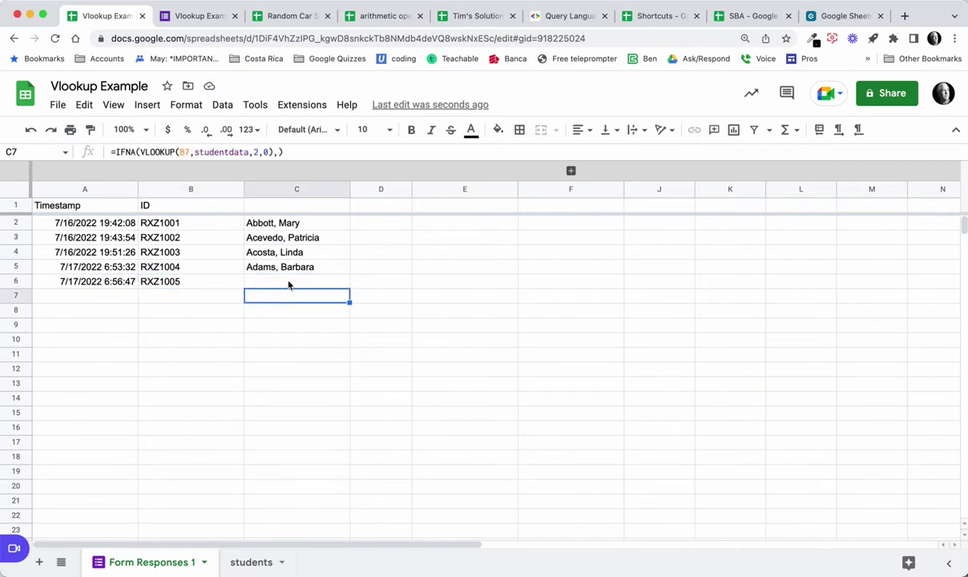
left_click(289, 283)
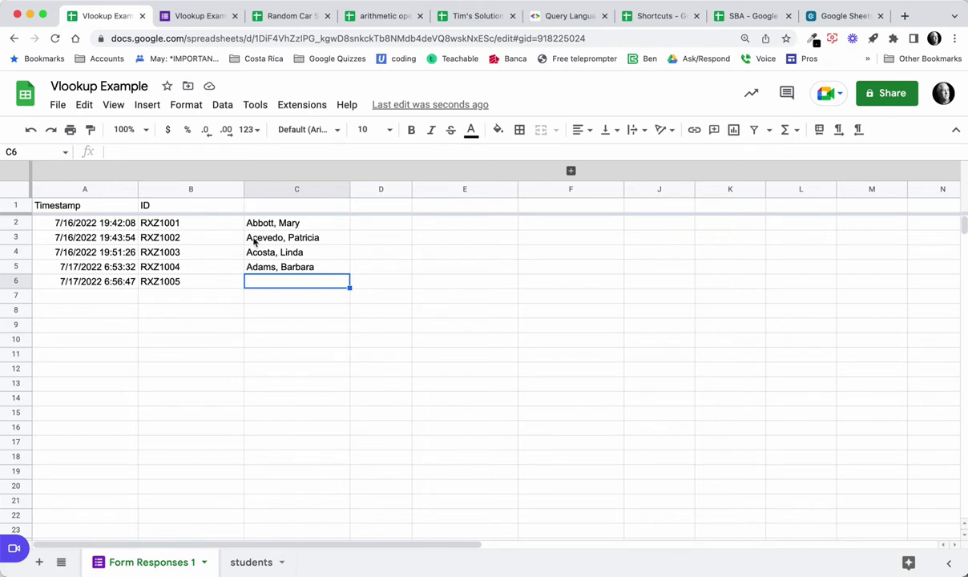
left_click(281, 299)
left_click(272, 310)
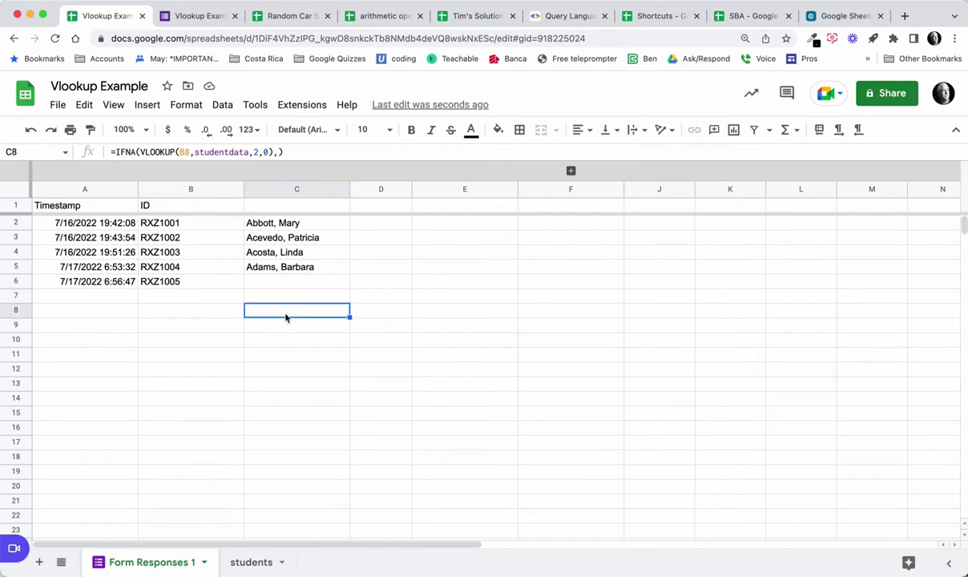
left_click(273, 325)
left_click(289, 343)
left_click(288, 283)
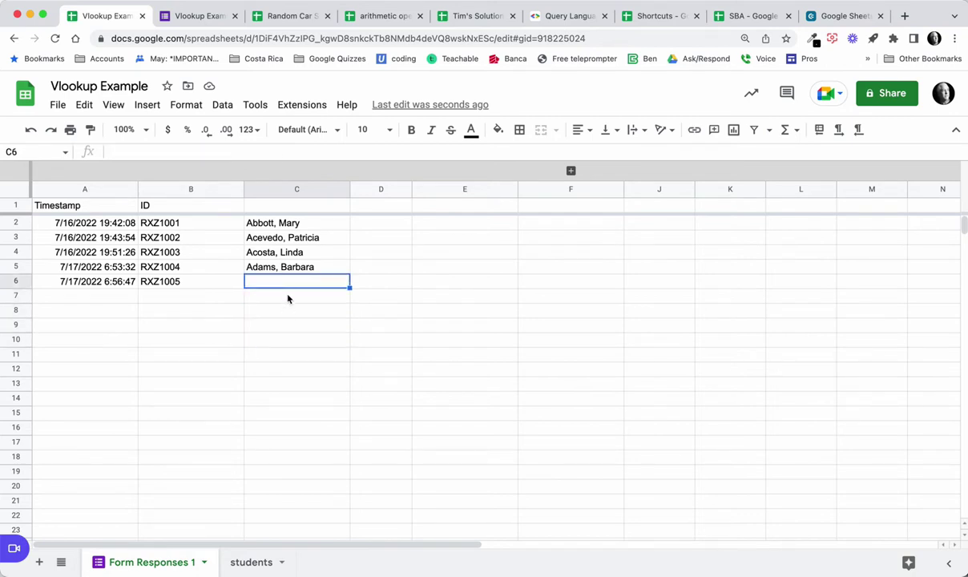
left_click(288, 299)
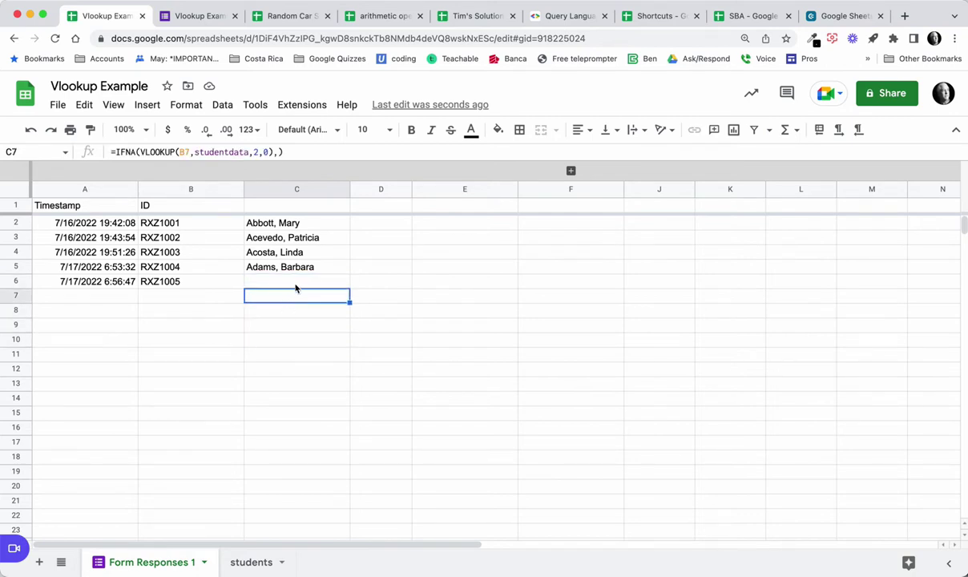
left_click(295, 285)
Step: Fill the IFNA lookup formula from C5 into C6 for the newly submitted response
left_click(344, 272)
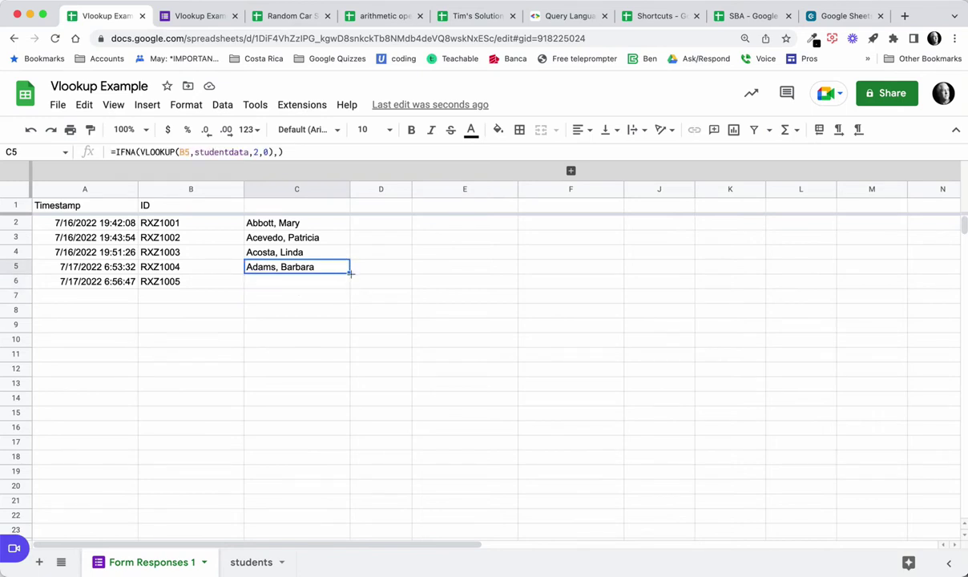
left_click_drag(350, 272, 350, 283)
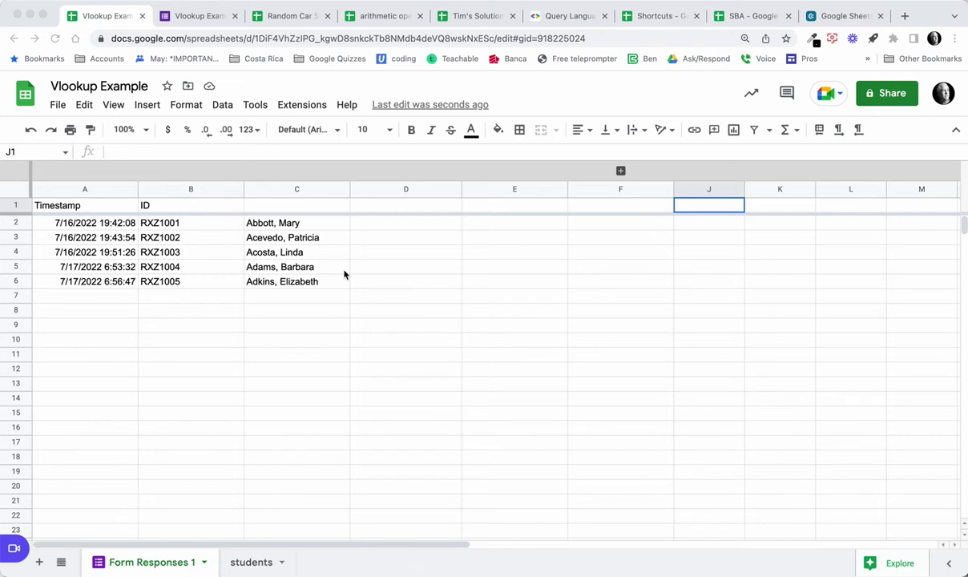
Step: Copy the formula text of C2 unchanged into D2, keeping the reference to B2
left_click(308, 227)
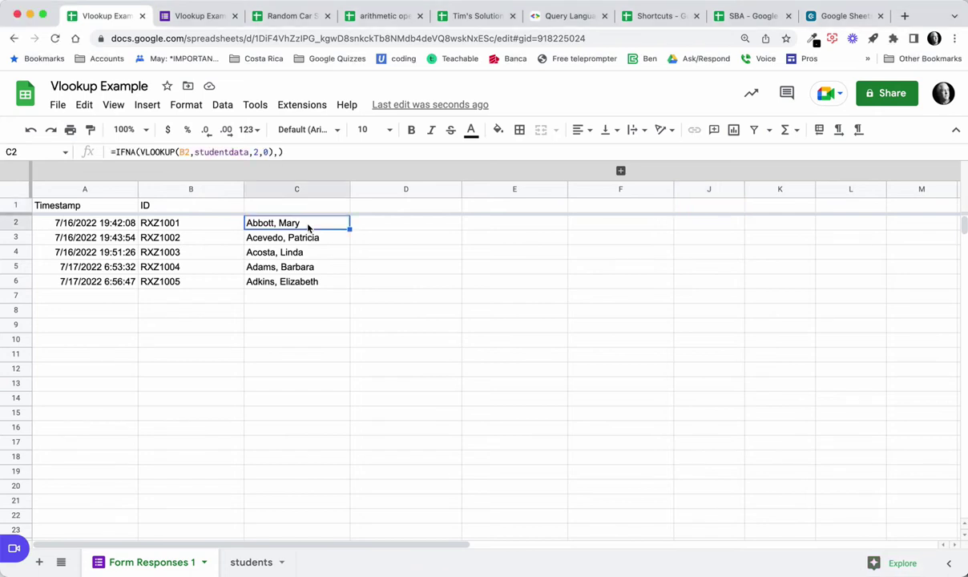
left_click(306, 151)
key("super+a")
key("super+c")
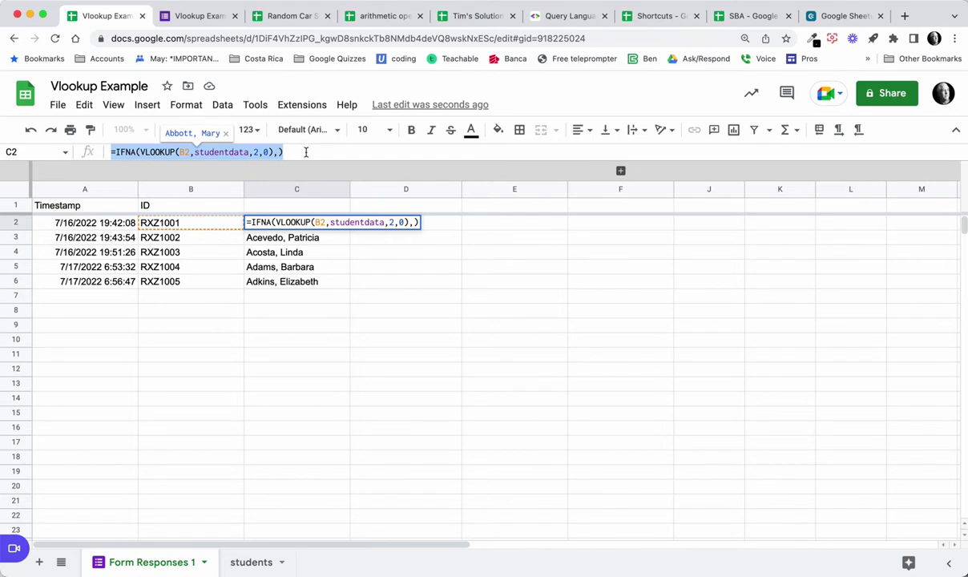
key("Return")
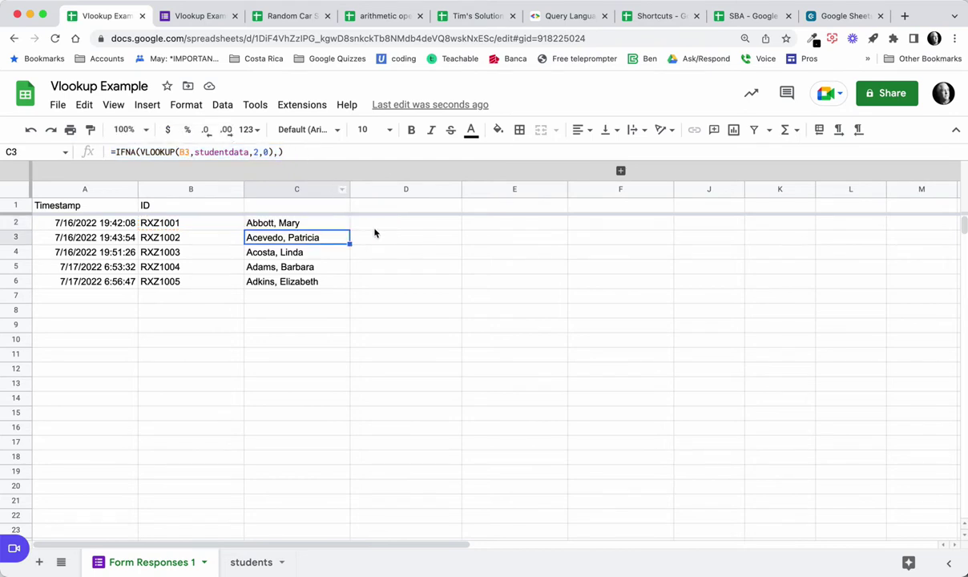
left_click(378, 229)
key("super+v")
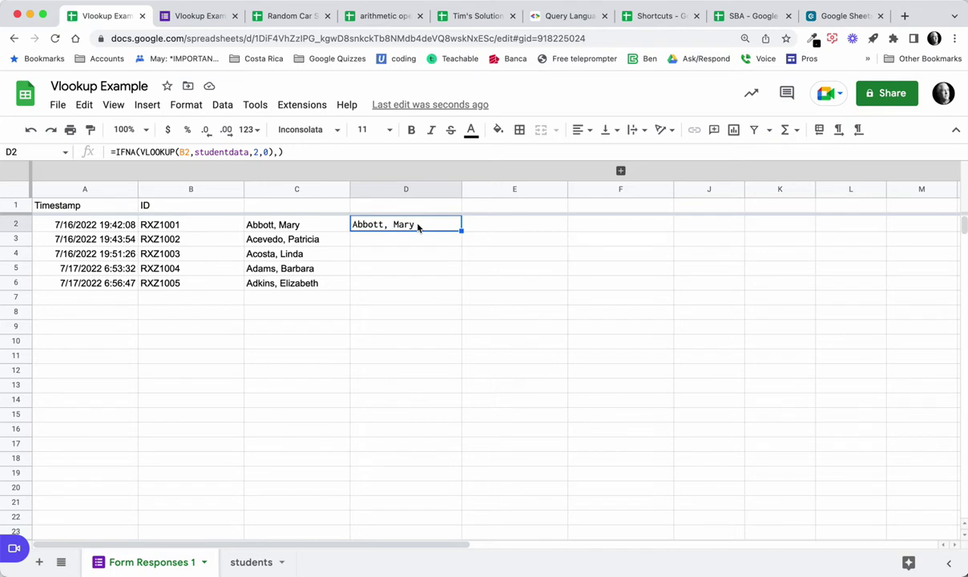
Step: Change the formula in D2 to =ArrayFormula(IFNA(VLOOKUP($B$2:$B,studentdata,2,0),)) and check it against the ID column
left_click(324, 151)
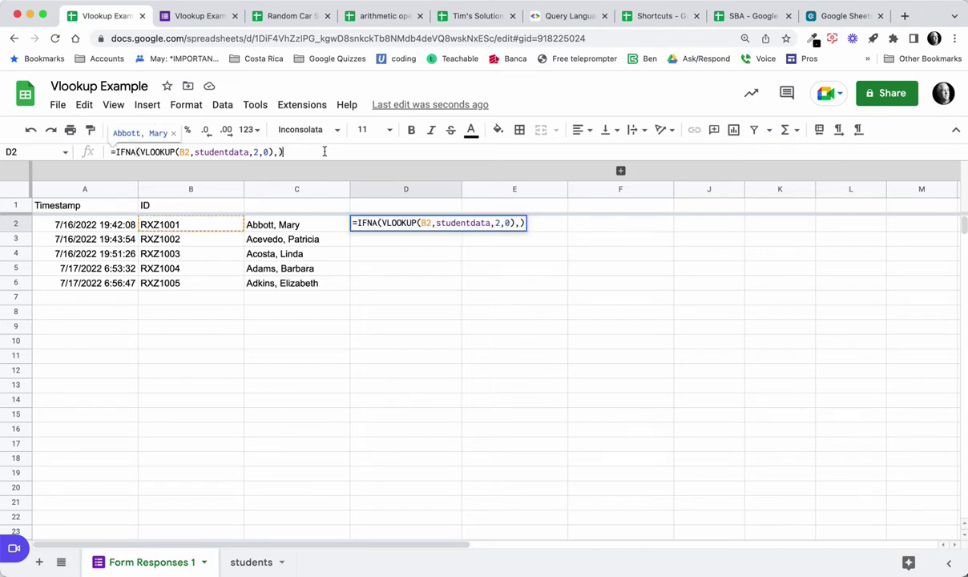
key("ctrl+shift+Return")
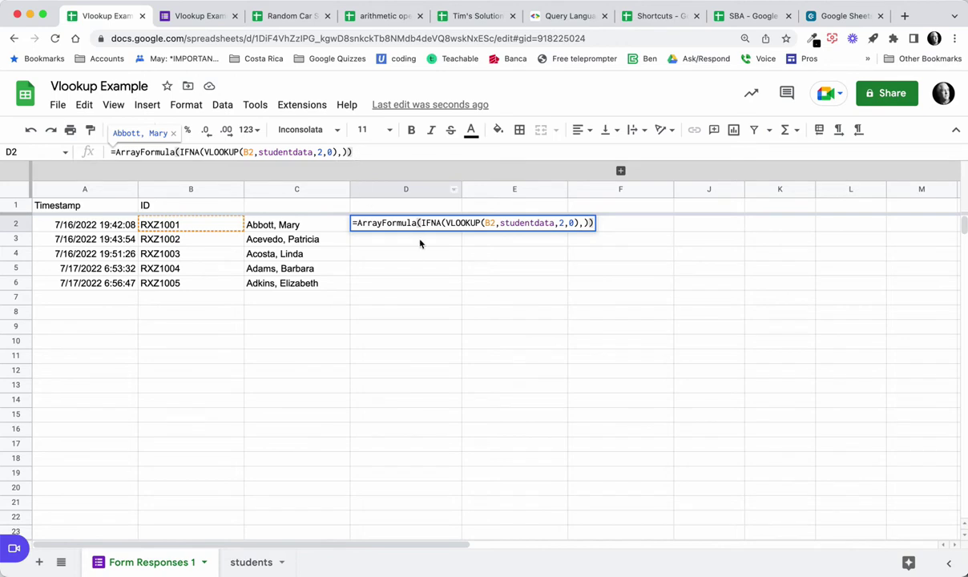
left_click(253, 155)
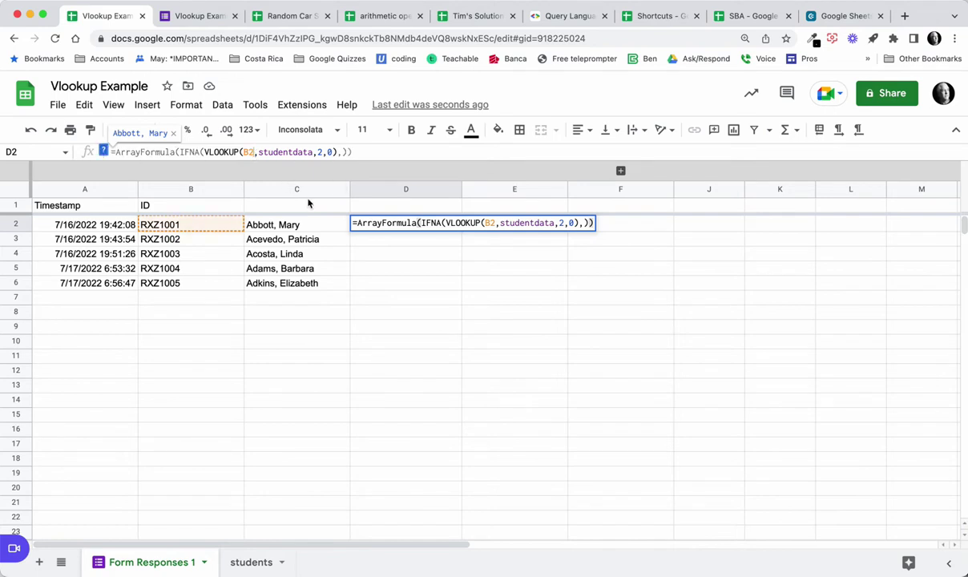
type(":")
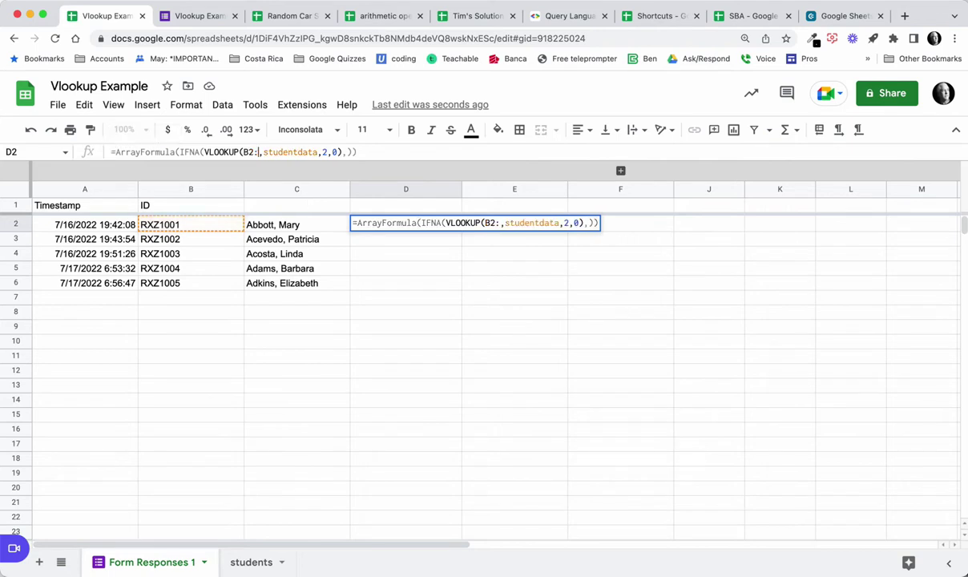
type("B")
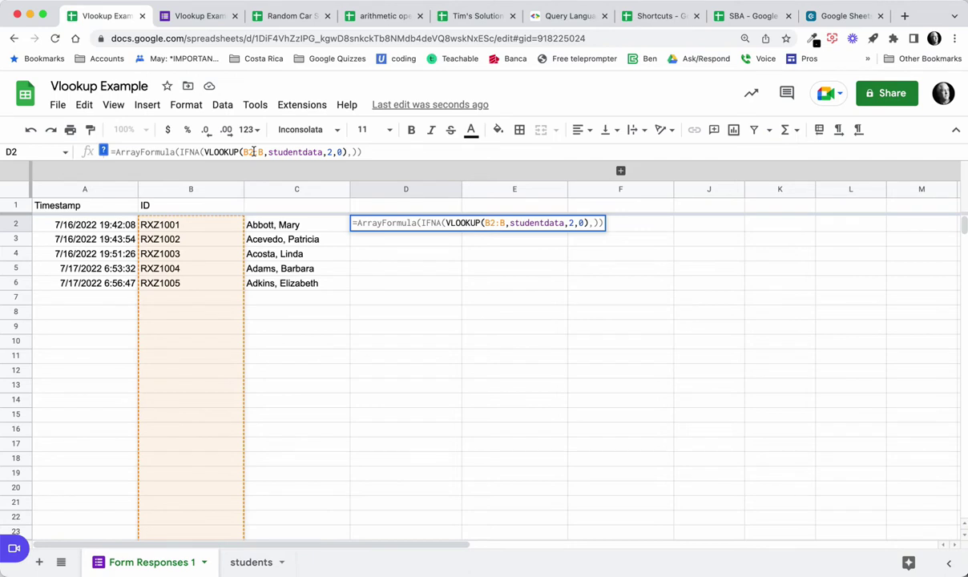
key("F4")
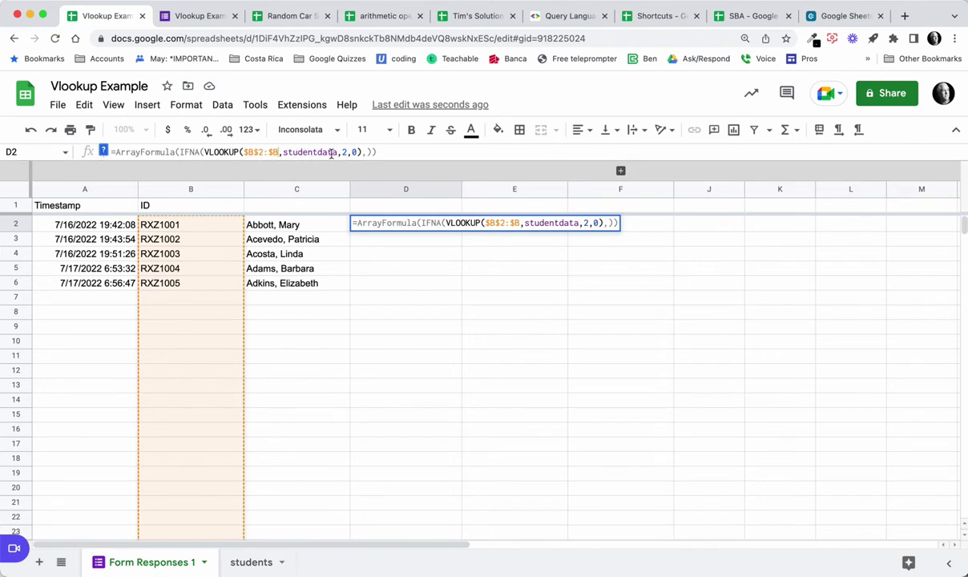
key("Return")
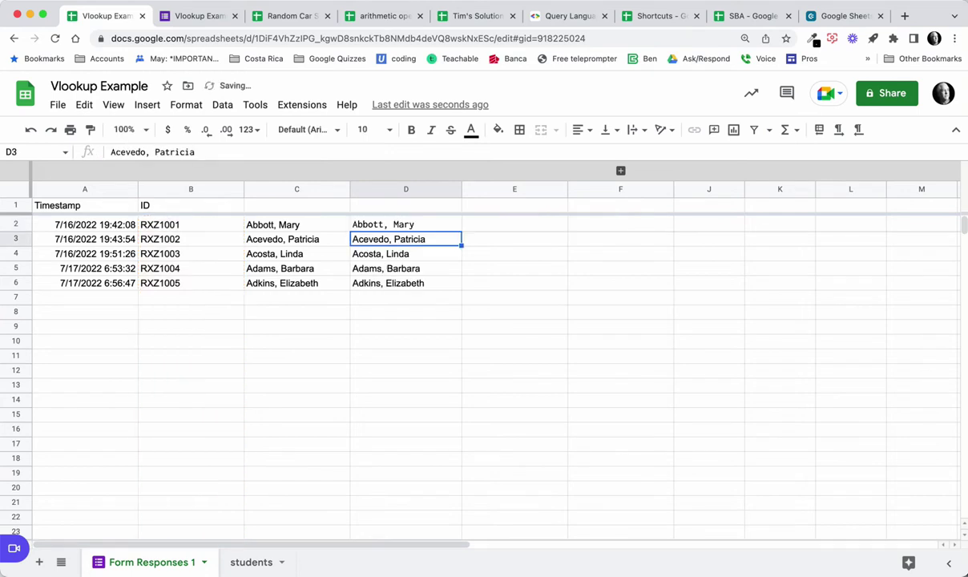
left_click(412, 225)
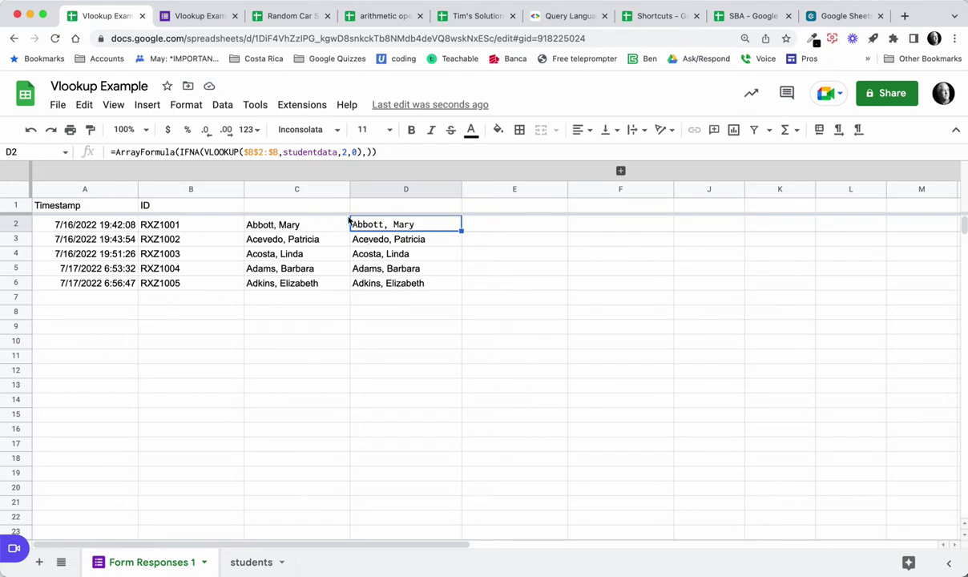
left_click(165, 222)
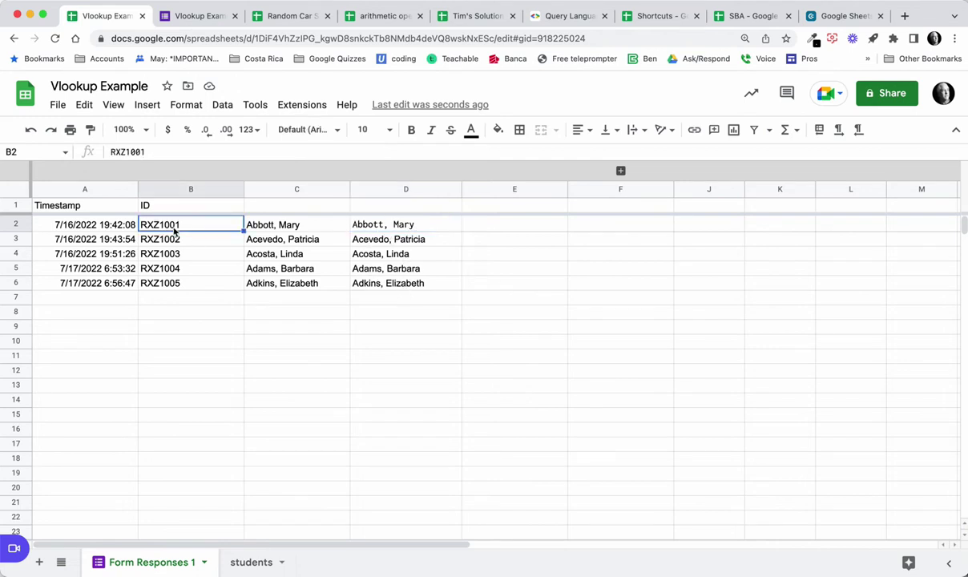
Step: Compare the single array formula in D2 with the separate IFNA lookup formulas in C2 to C7
left_click(390, 228)
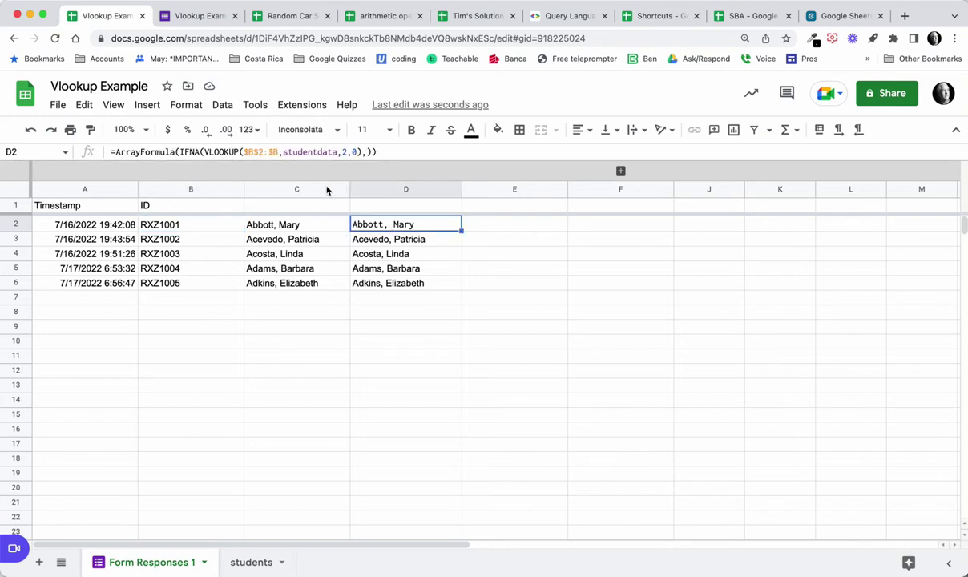
left_click(280, 218)
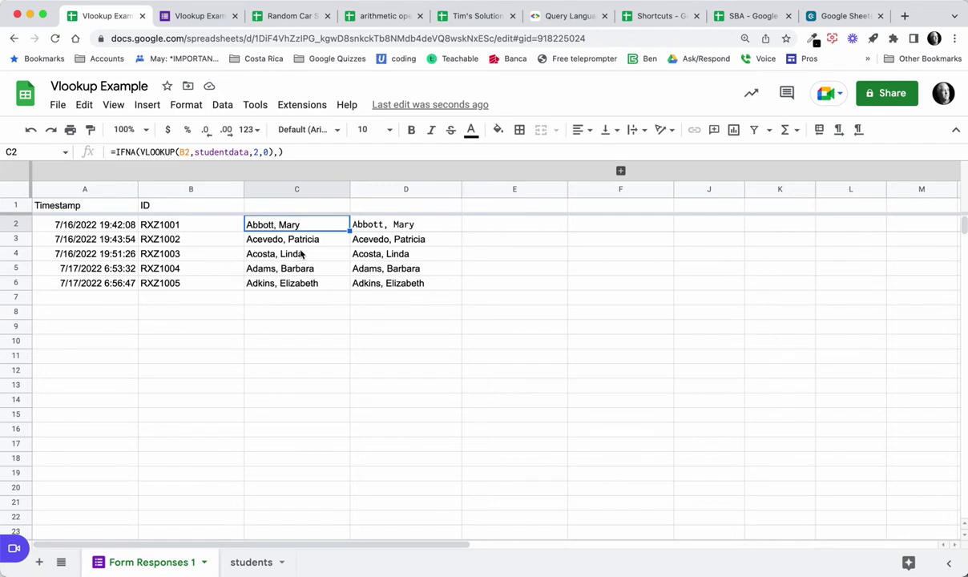
left_click(296, 253)
key("Up")
key("Down")
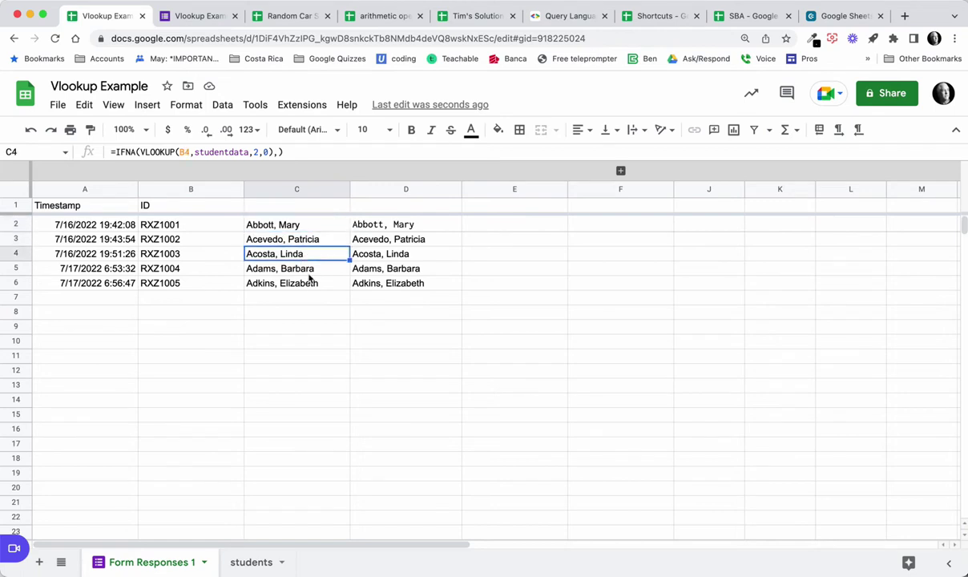
key("Down")
key("Down")
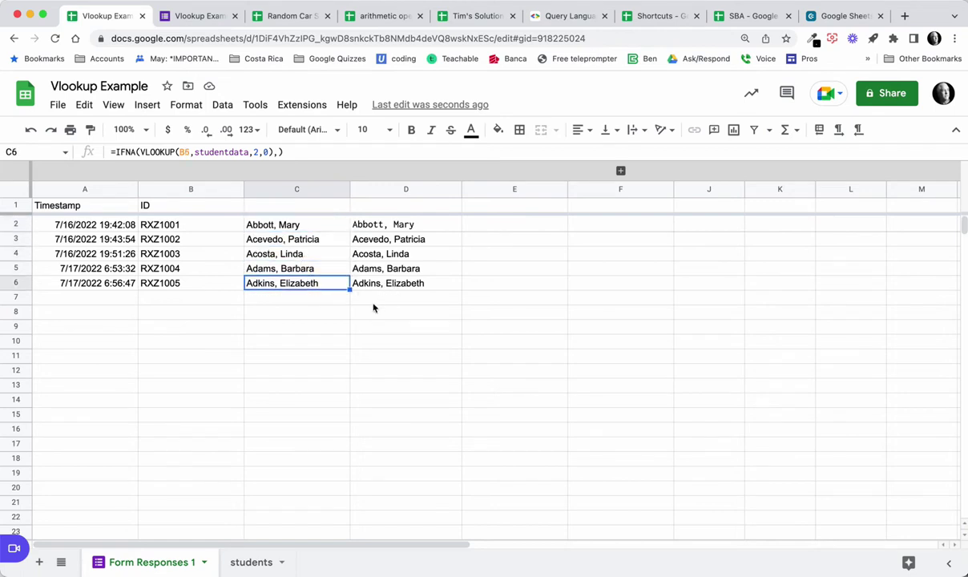
key("Down")
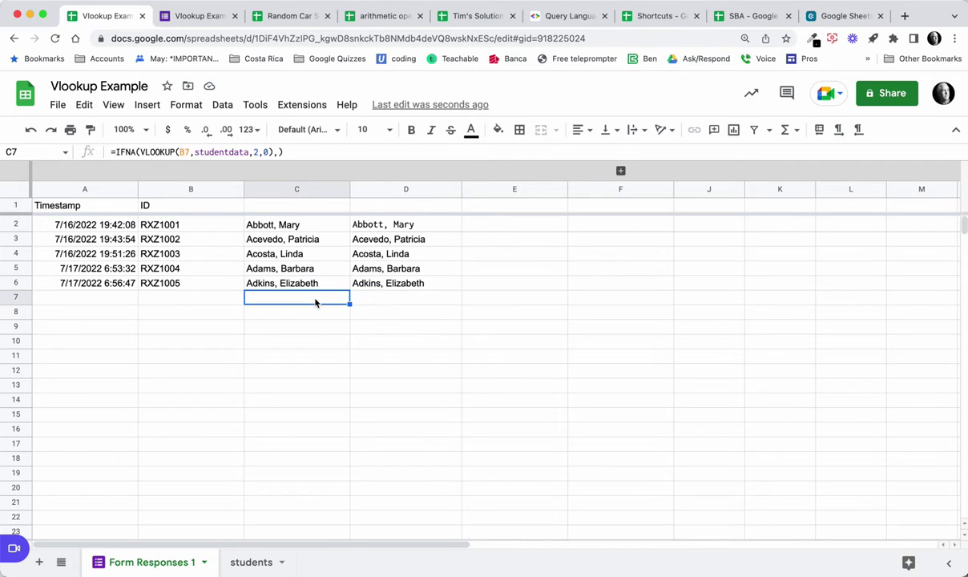
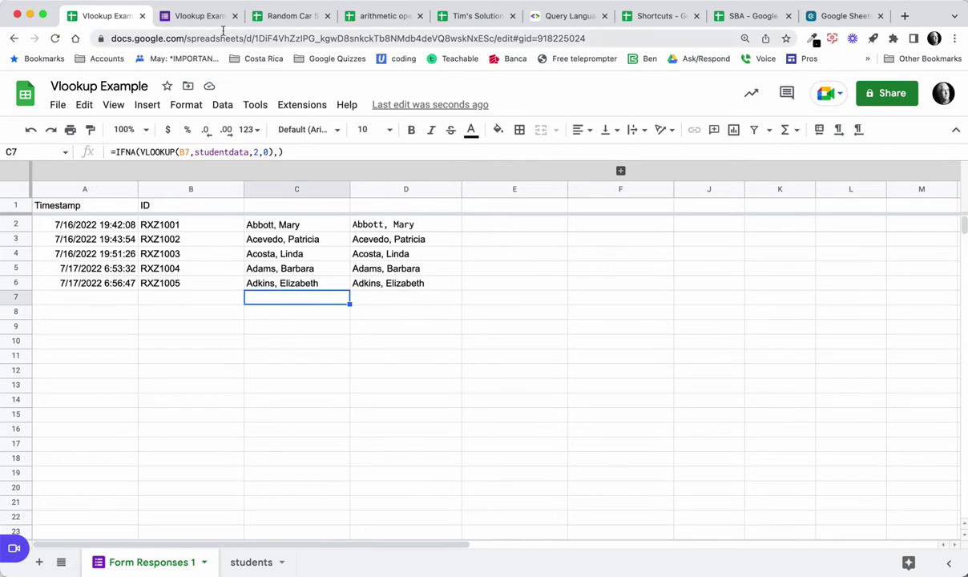
Step: Switch to the Vlookup Example form and submit another response with the next student ID in the sequence
left_click(215, 23)
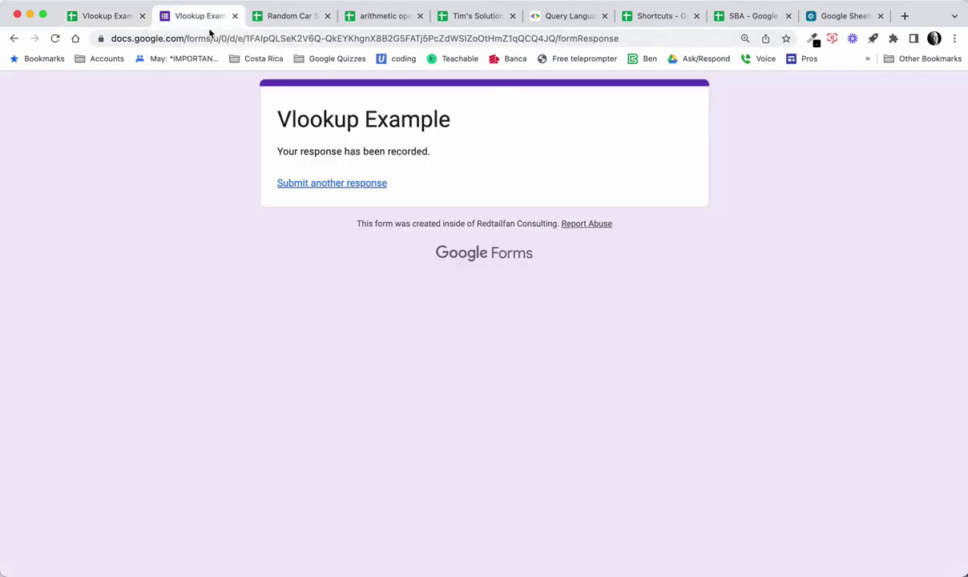
left_click(338, 185)
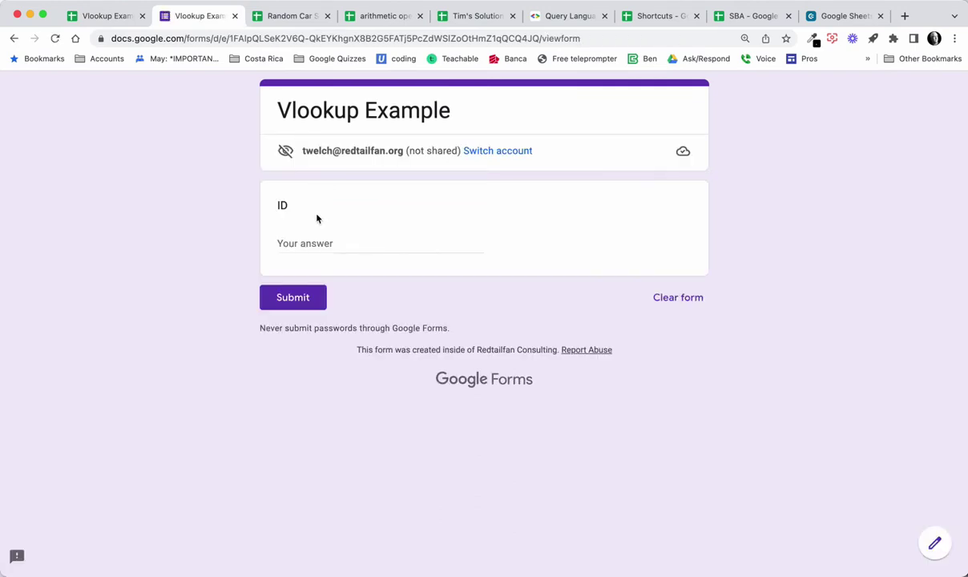
left_click(327, 243)
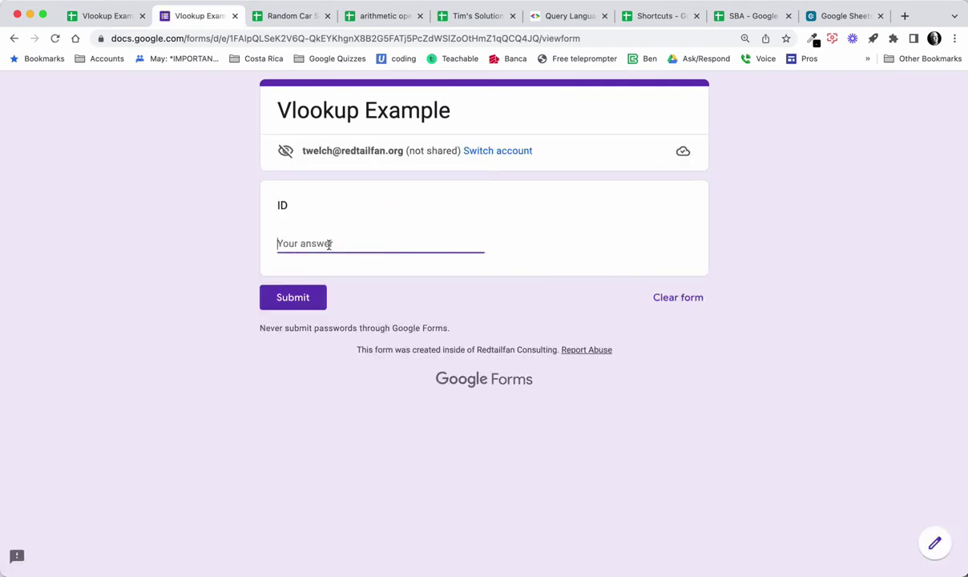
type("RXZ")
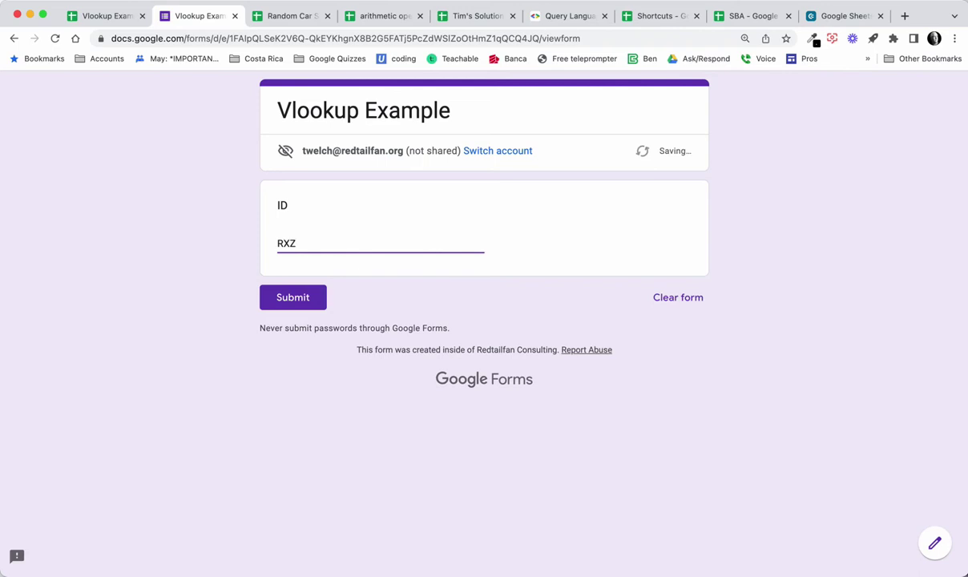
type("1006")
left_click(296, 301)
Step: Return to the response sheet and check the new response's lookup in D7 against the array formula in D2
left_click(104, 16)
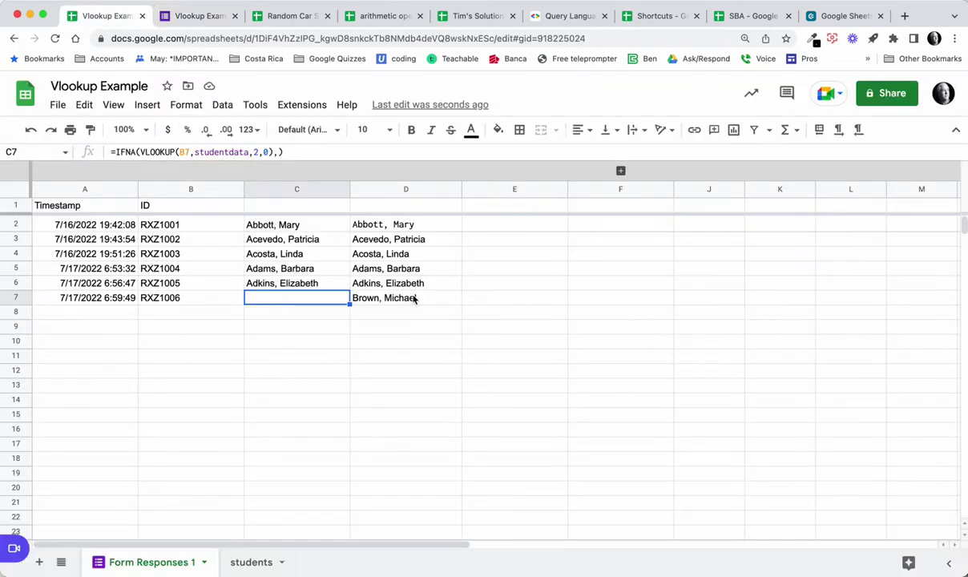
left_click(412, 225)
left_click(407, 296)
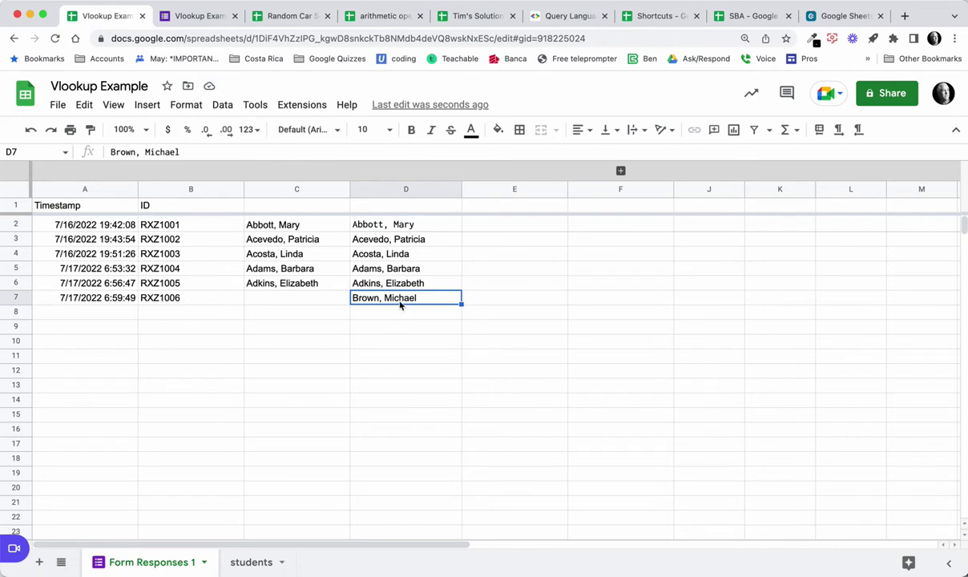
Step: Fill the IFNA lookup formula from C6 into C7 for the new response
left_click(294, 301)
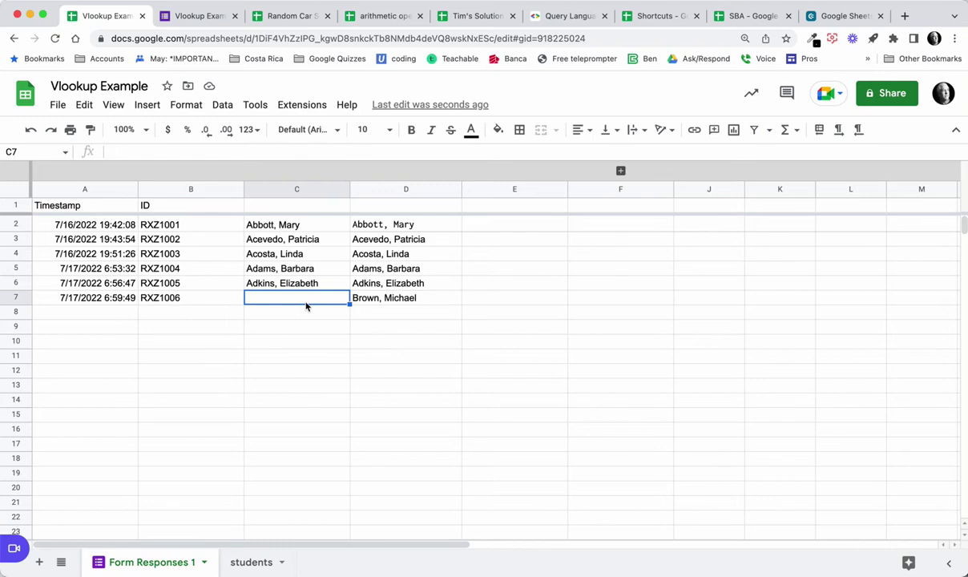
left_click(325, 286)
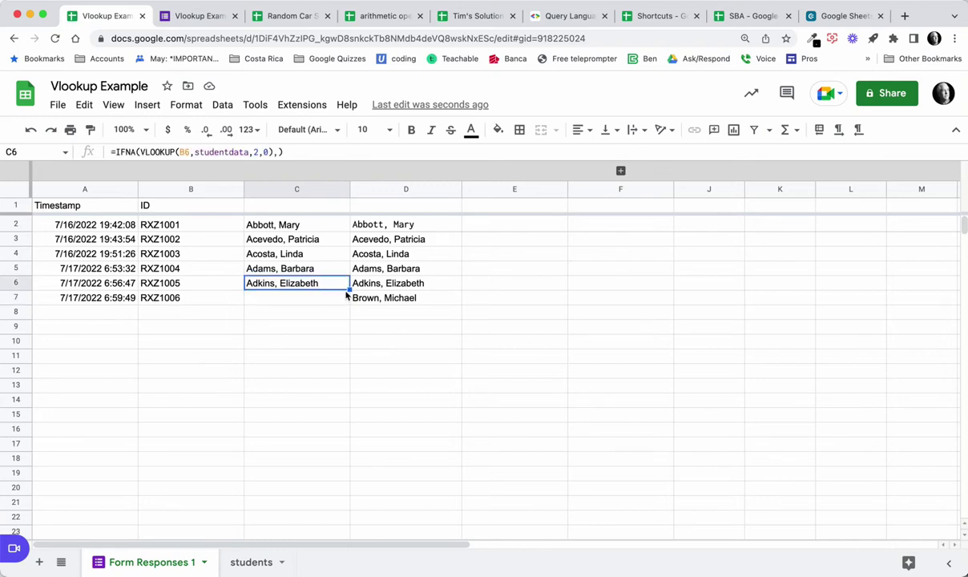
left_click_drag(349, 290, 347, 312)
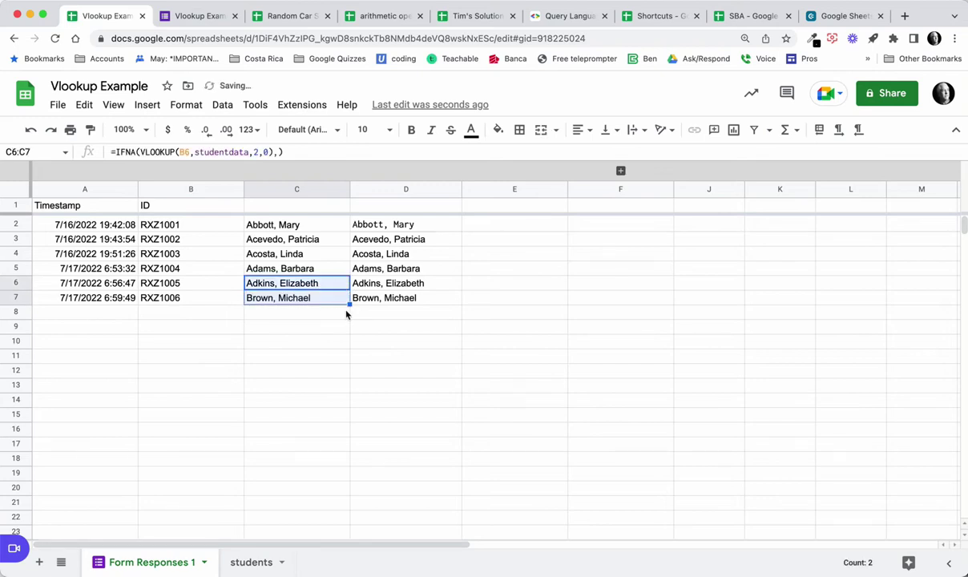
Step: Try the D2 formula without IFNA as =ArrayFormula(VLOOKUP($B$2:$B,studentdata,2,0),)
left_click(398, 226)
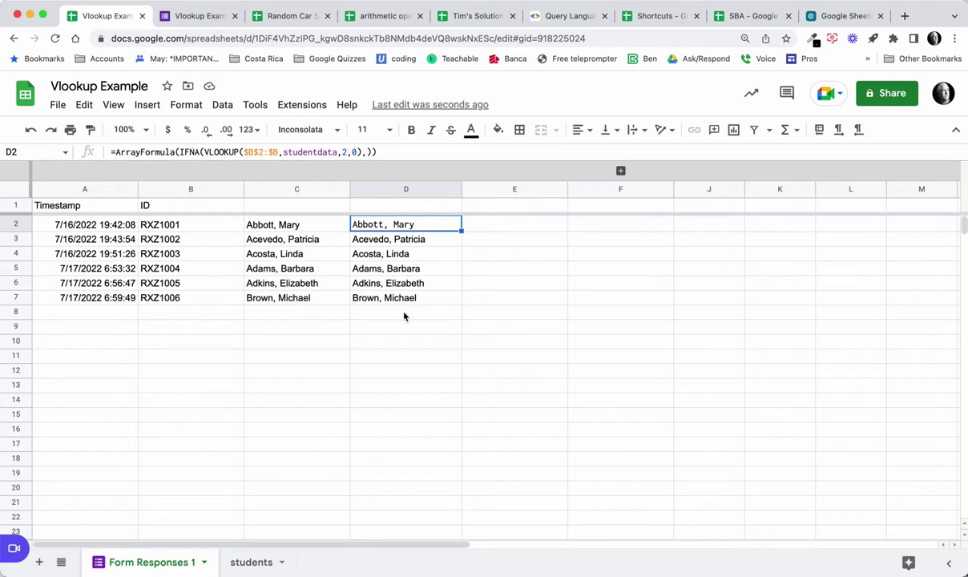
left_click(204, 152)
double_click(190, 152)
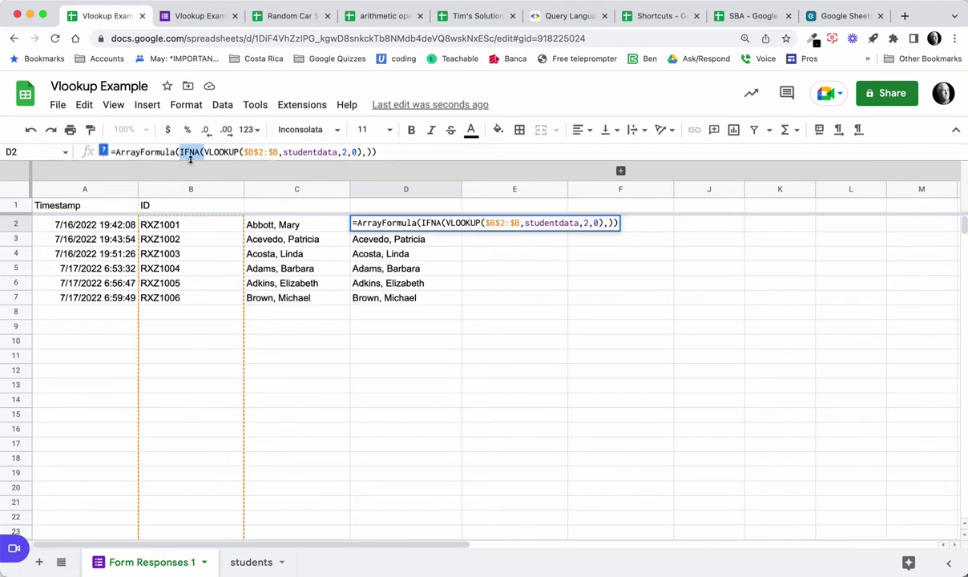
key("Delete")
key("Delete")
key("End")
key("BackSpace")
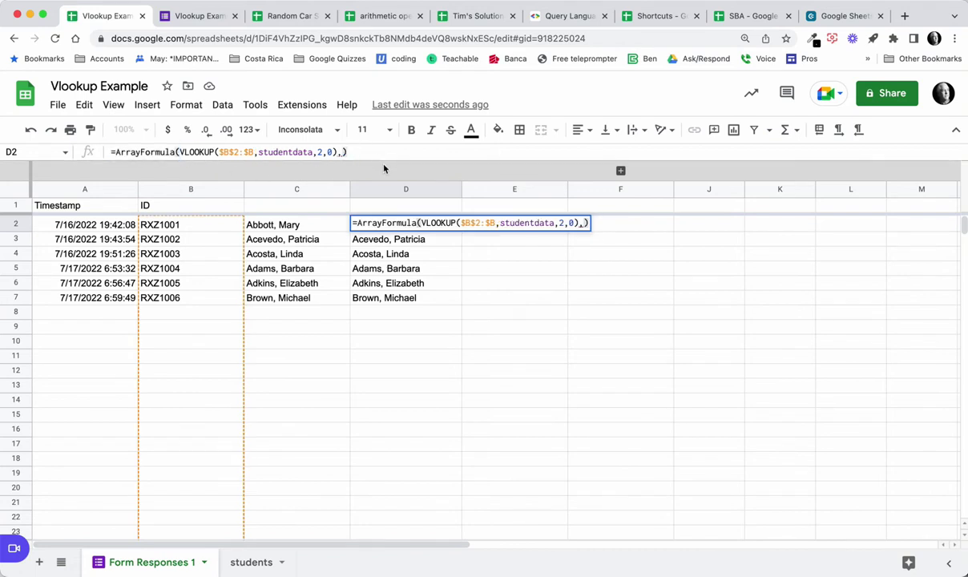
key("Return")
left_click(405, 225)
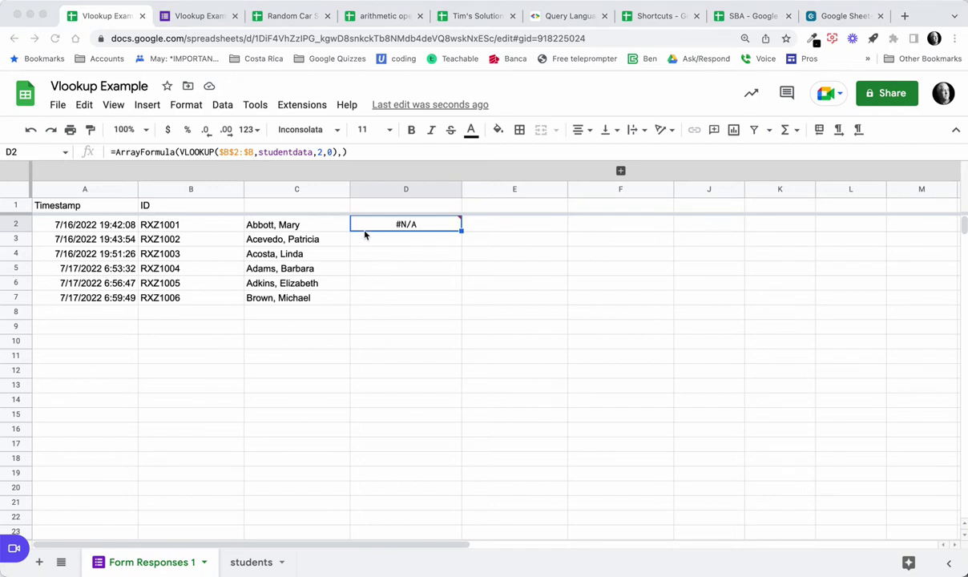
Step: Remove the leftover comma after the VLOOKUP part of the D2 formula
left_click(340, 153)
type(",")
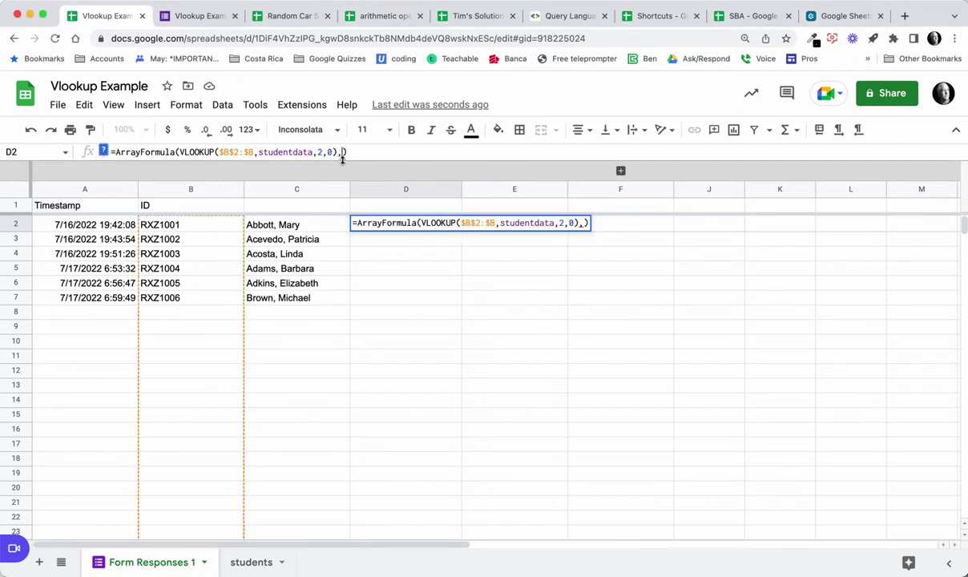
key("BackSpace")
key("Return")
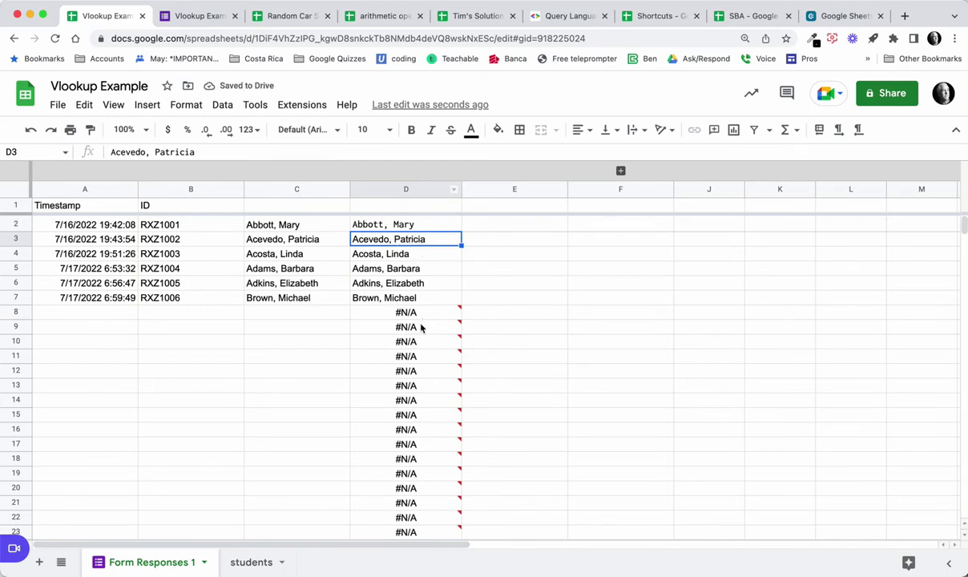
Step: Examine the errors in column D below the last response and undo the removal of IFNA from D2
mouse_move(424, 315)
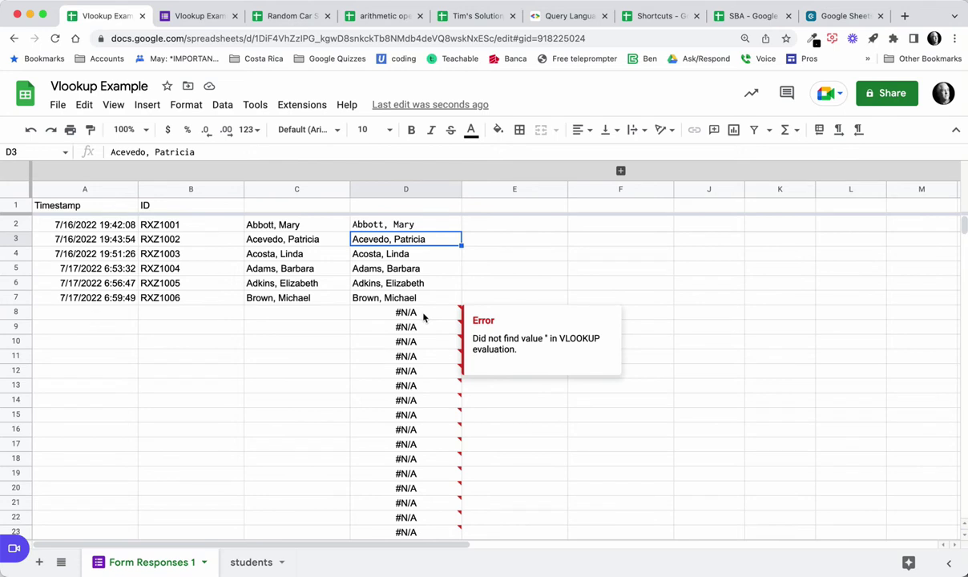
mouse_move(405, 444)
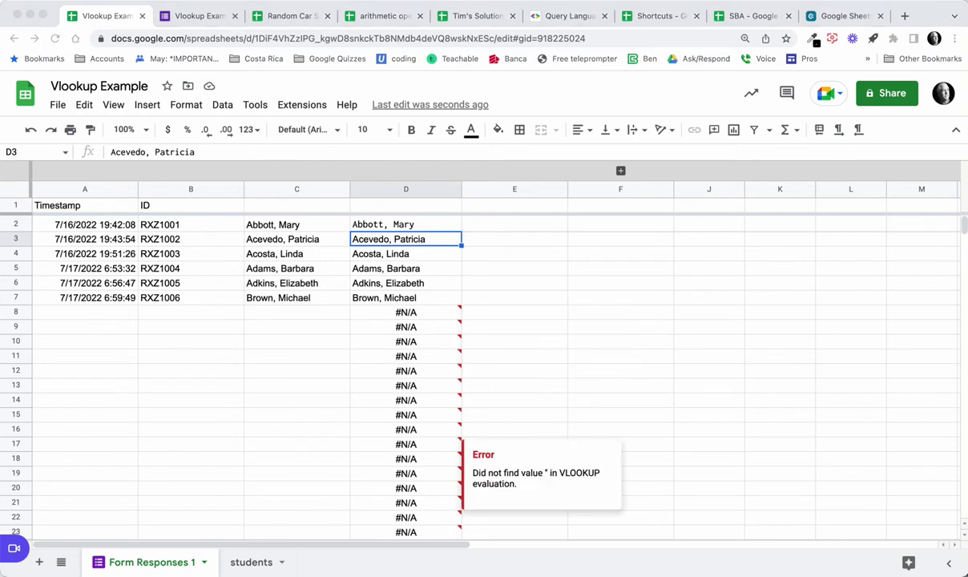
left_click(422, 229)
key("super+shift+z")
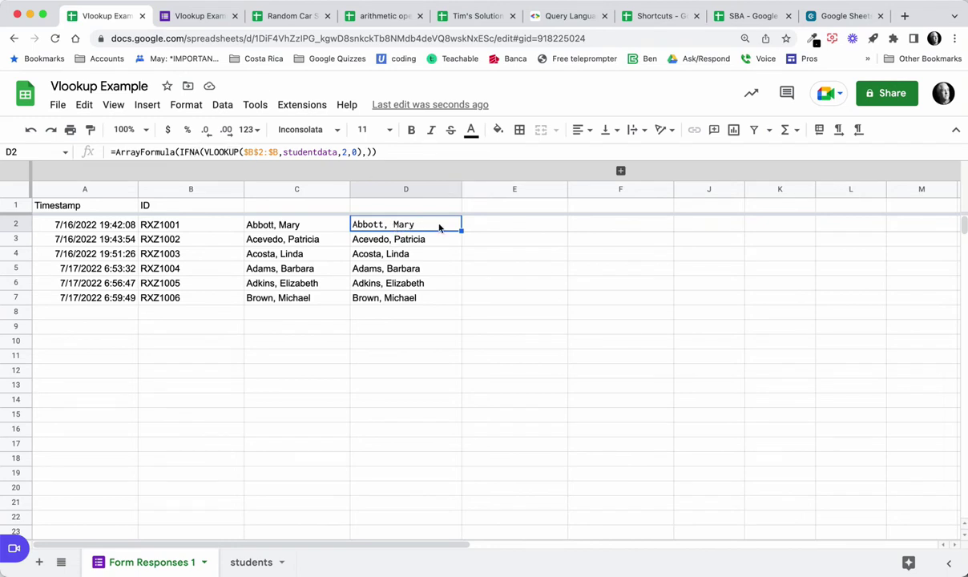
Step: Consult the students sheet, return to the responses and change D2 to ={"Name"; ArrayFormula(IFNA(VLOOKUP($B$2:$B,studentdata,2,0),))}
left_click(252, 563)
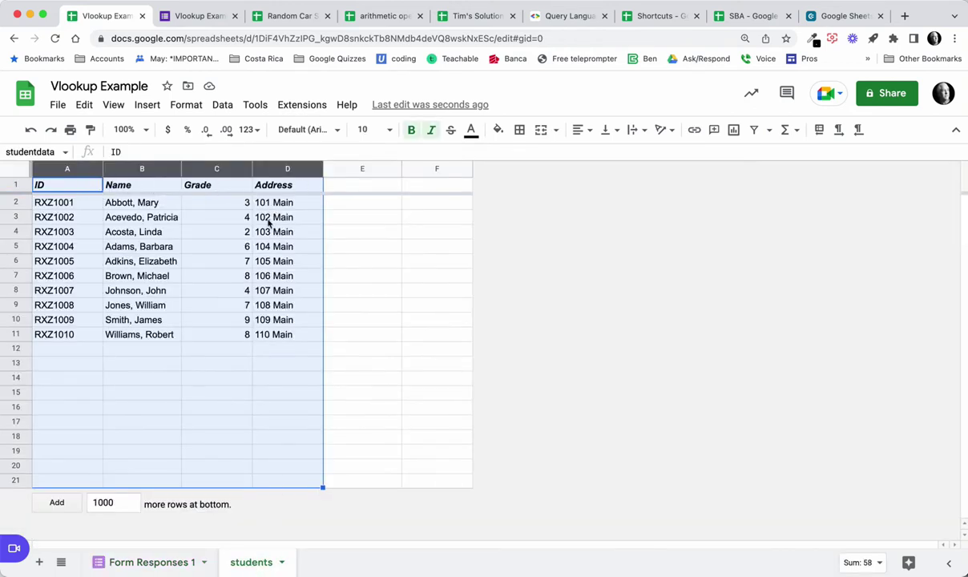
left_click(156, 564)
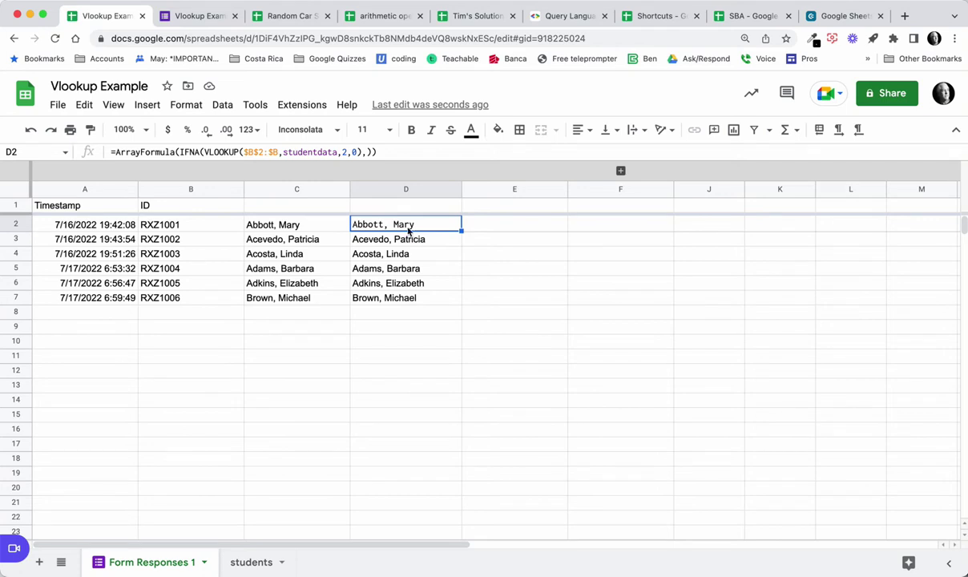
left_click(114, 153)
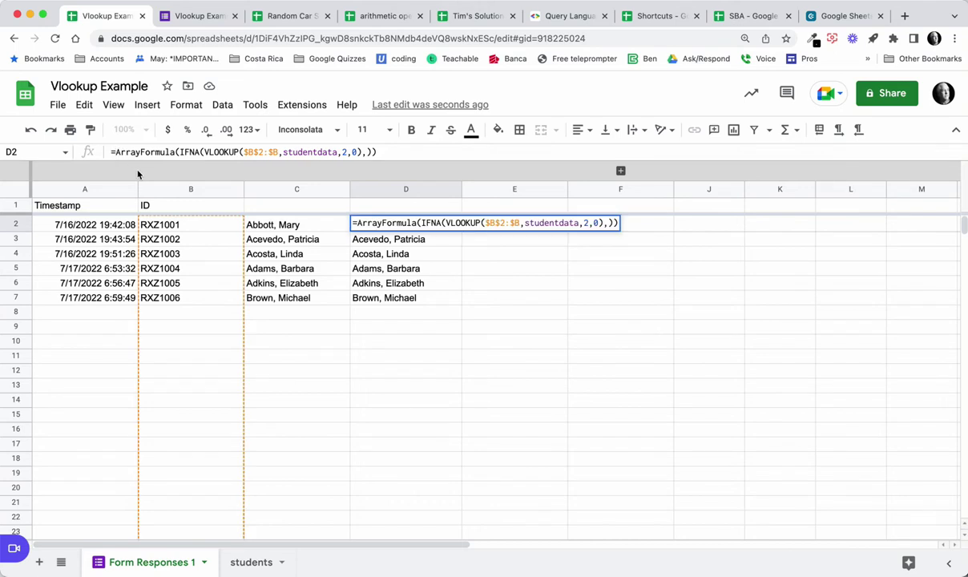
type("{")
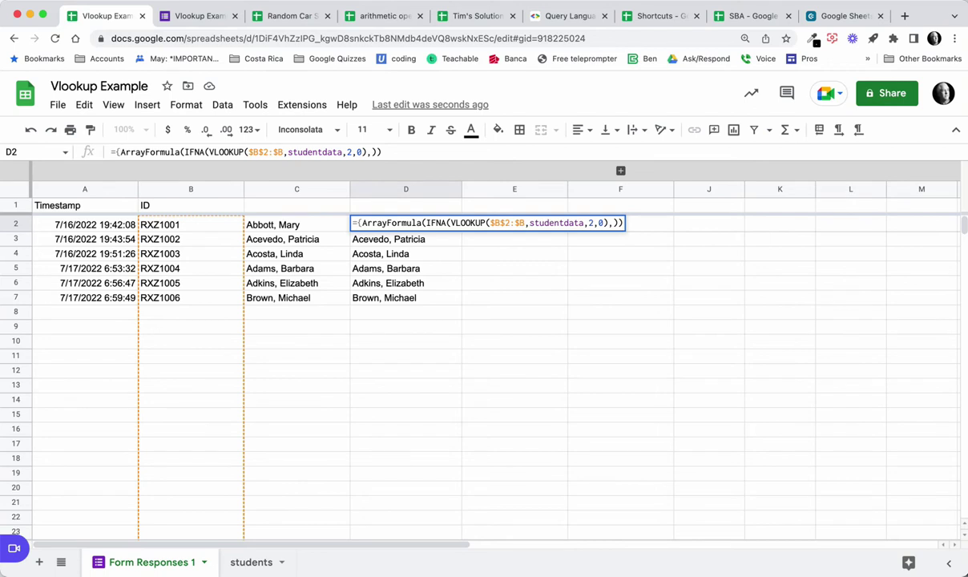
type("\"")
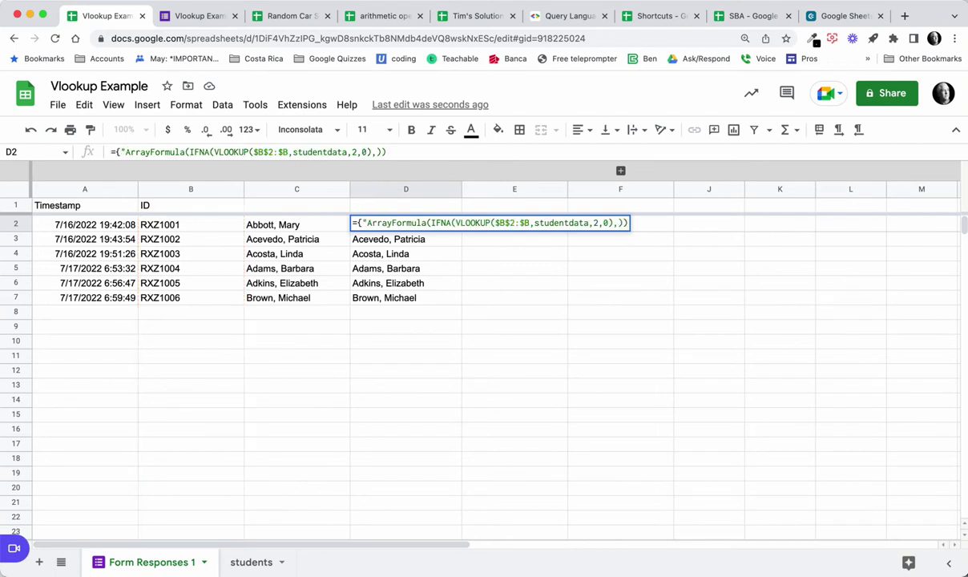
type("Name")
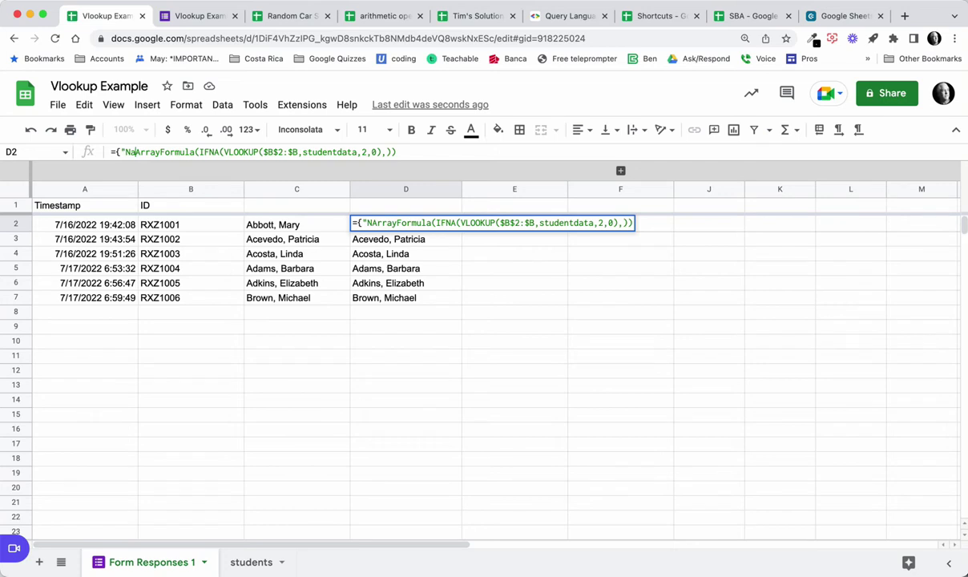
type("\"")
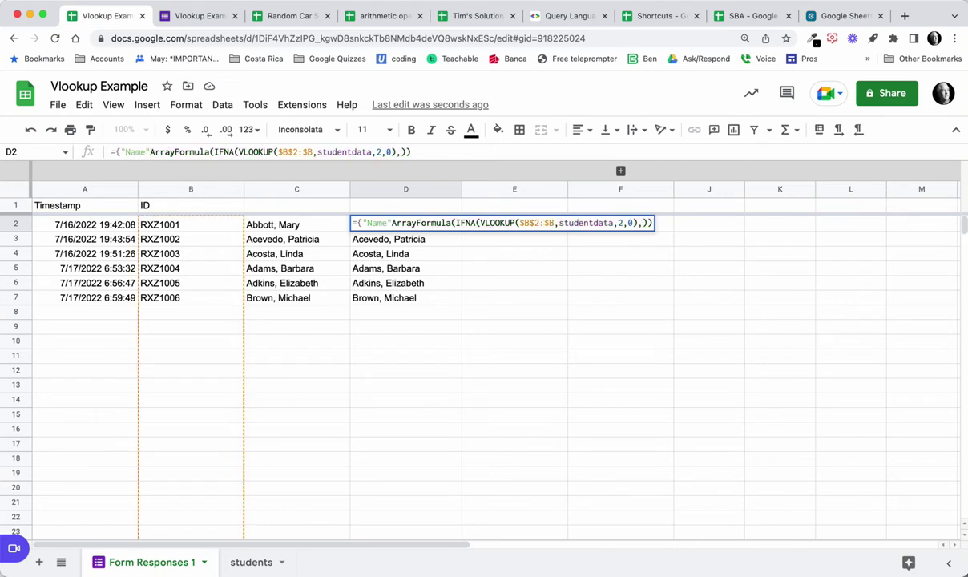
type(";")
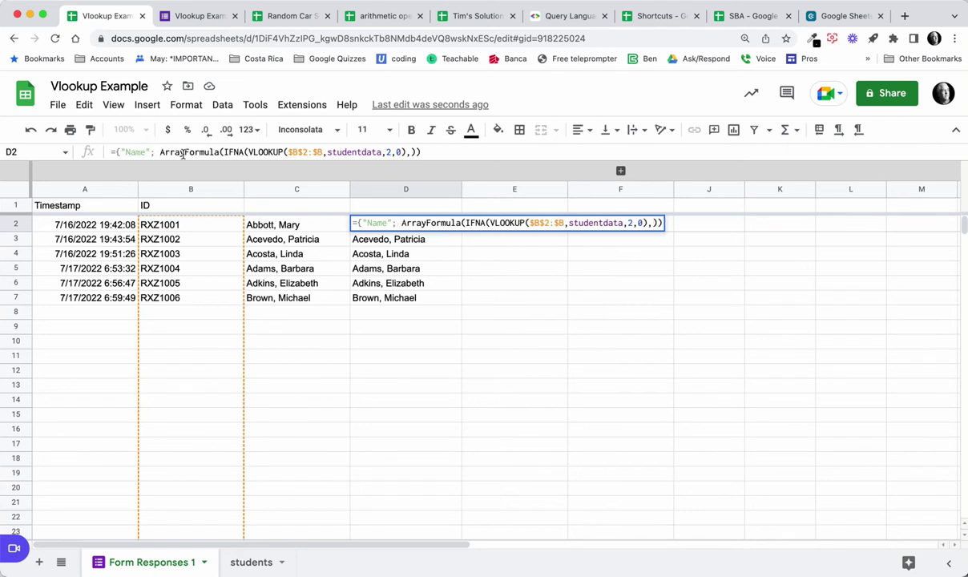
left_click(447, 150)
type("}")
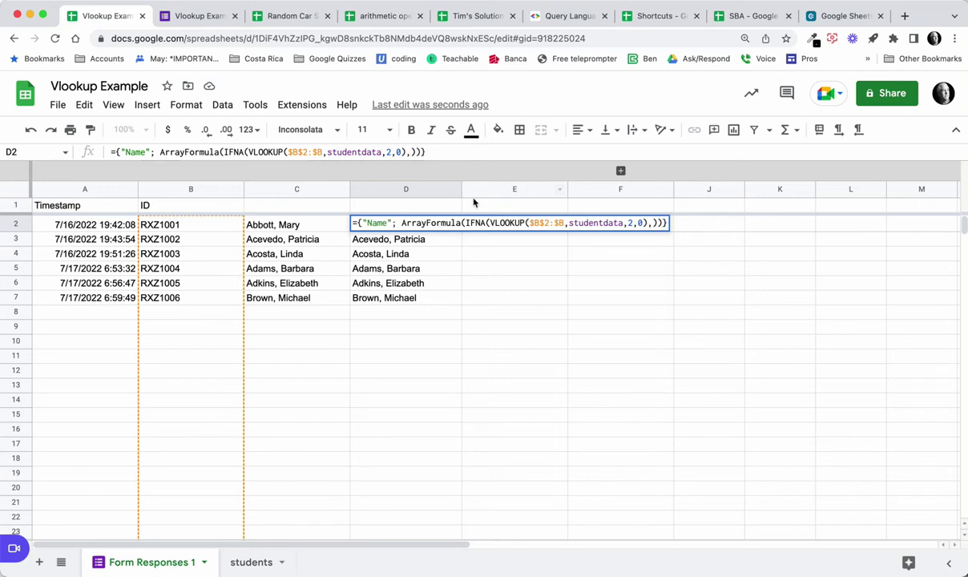
key("Return")
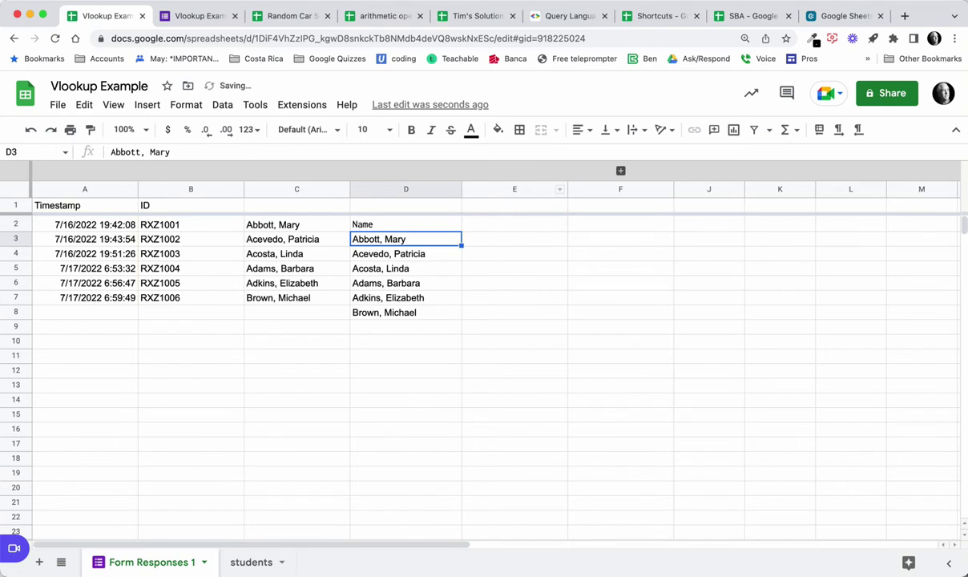
left_click(394, 226)
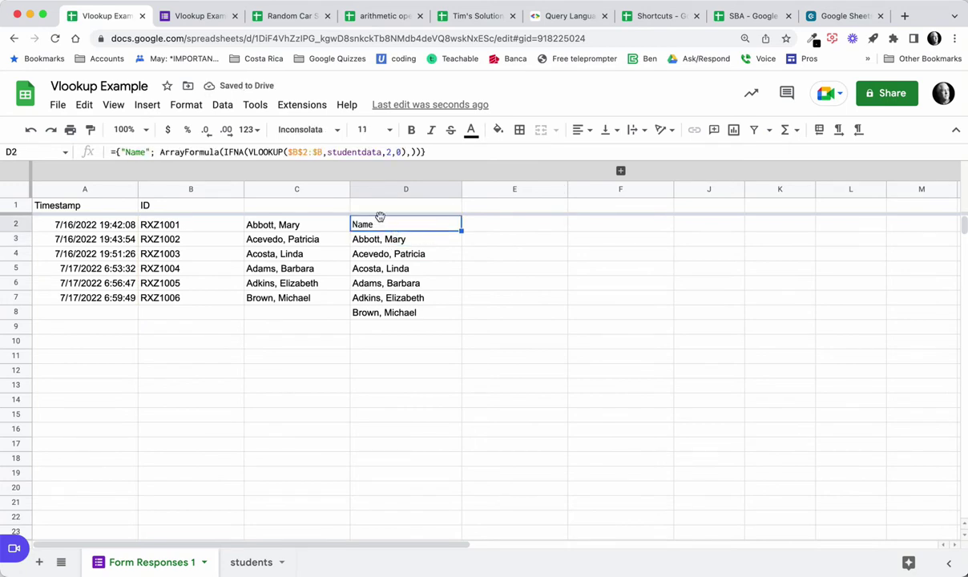
Step: Move the array formula from D2 into the heading row at D1 and check the cells beneath it
left_click_drag(380, 217, 376, 206)
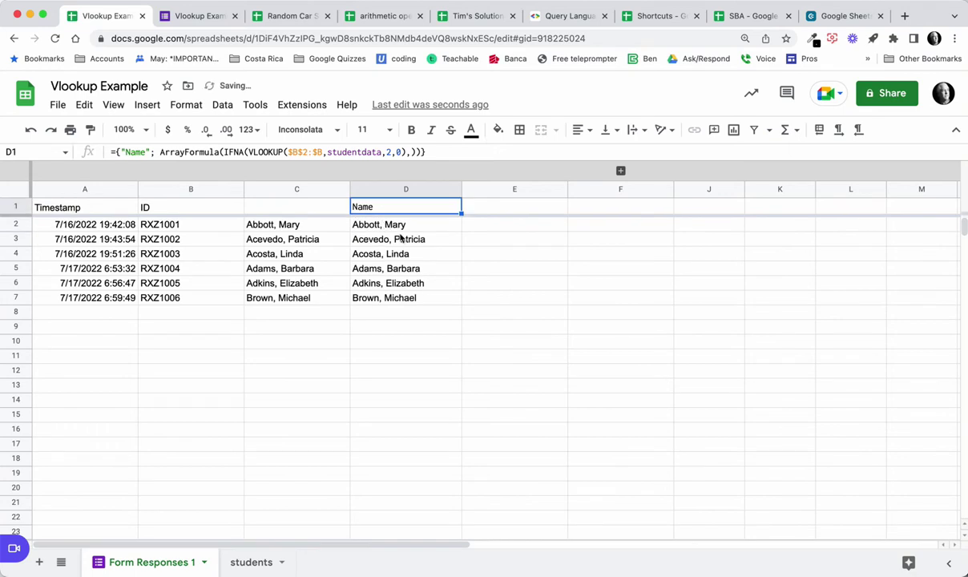
left_click(403, 230)
left_click(370, 210)
Step: Switch to the Vlookup Example form and submit another response with the next student ID
left_click(205, 25)
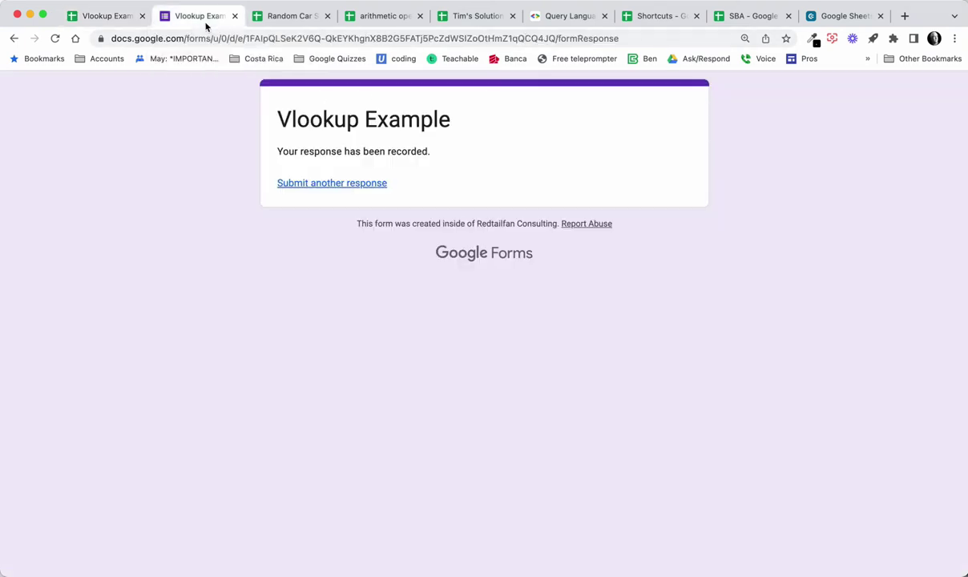
left_click(357, 184)
left_click(312, 239)
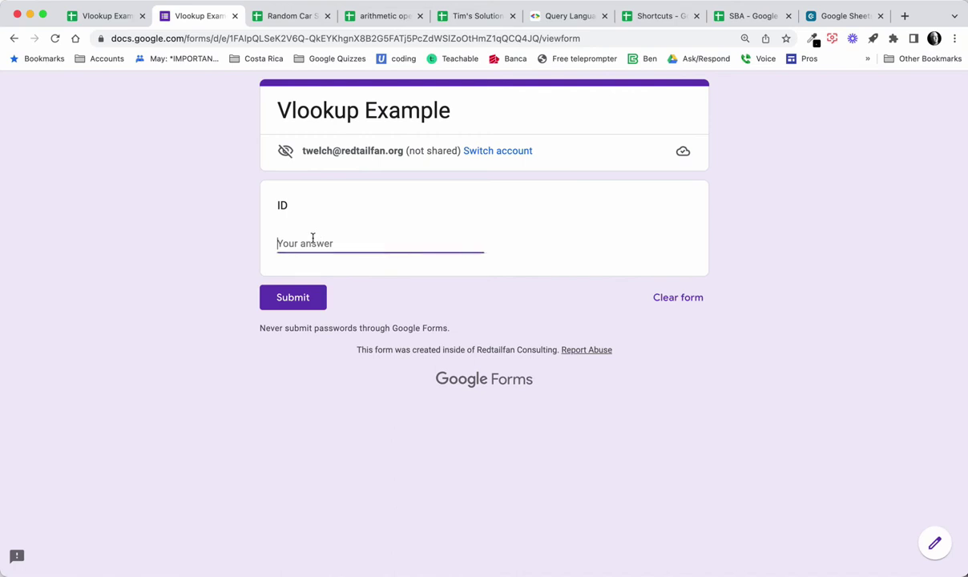
type("RXZ")
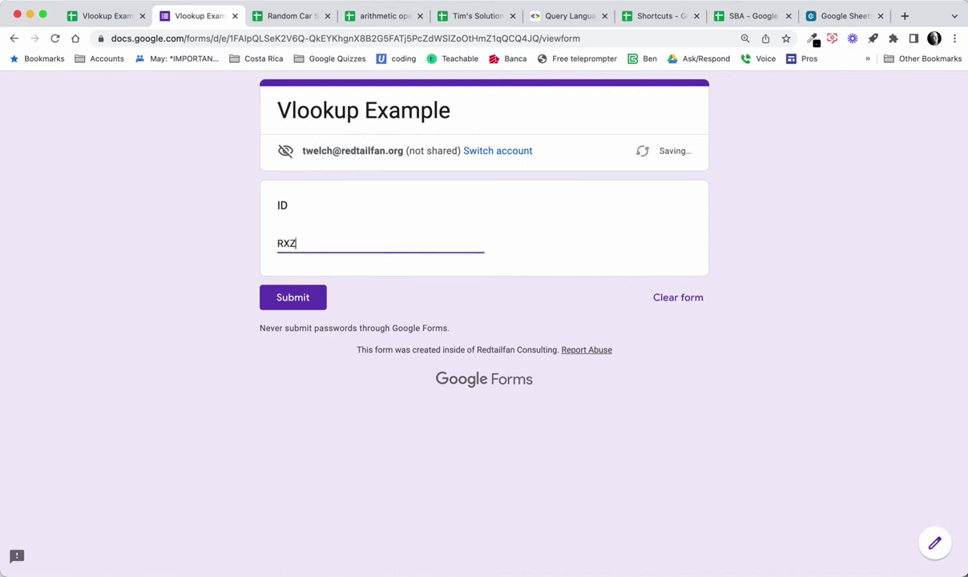
type("1007")
left_click(293, 295)
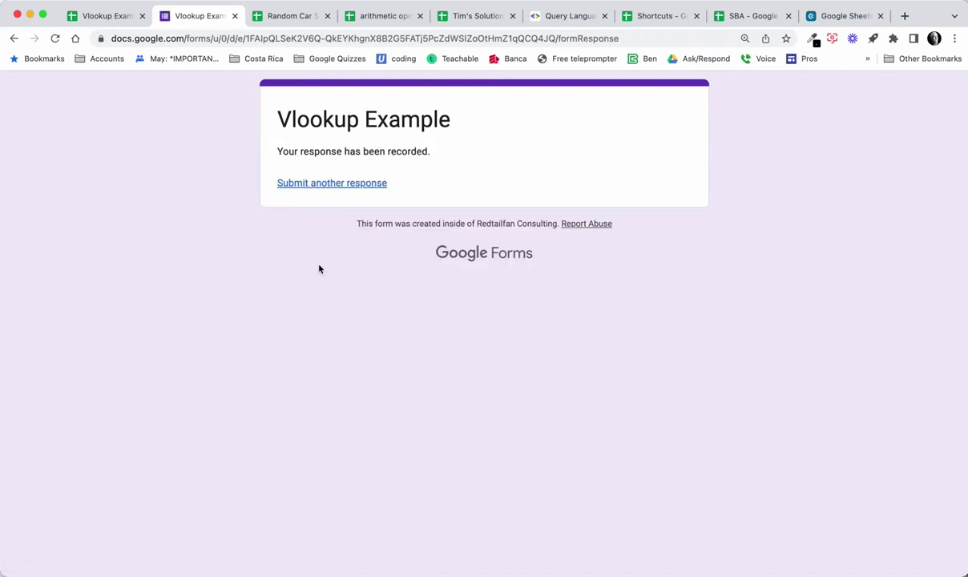
Step: Return to the form responses spreadsheet and examine the individual lookup formulas in cells C2 to C8
left_click(110, 15)
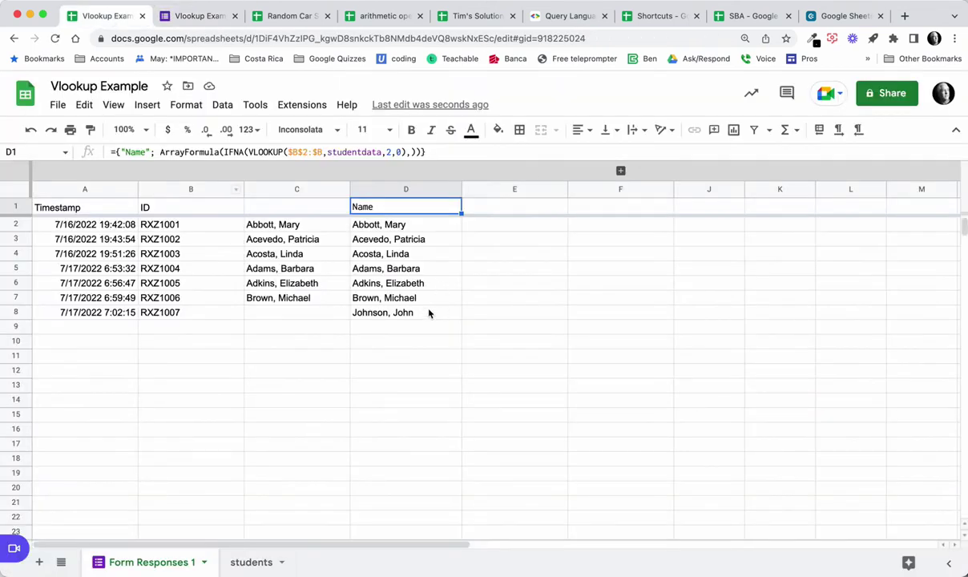
left_click(301, 226)
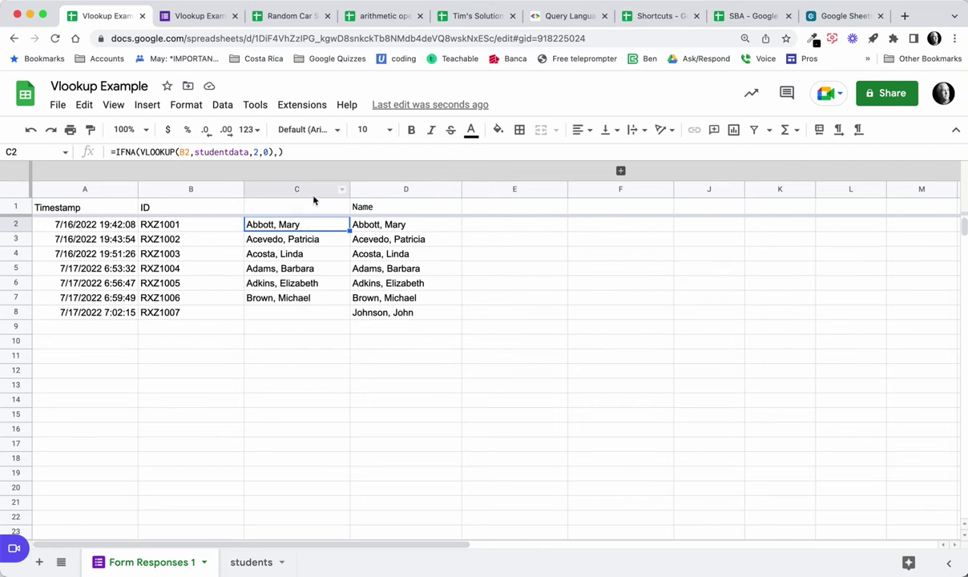
left_click(309, 242)
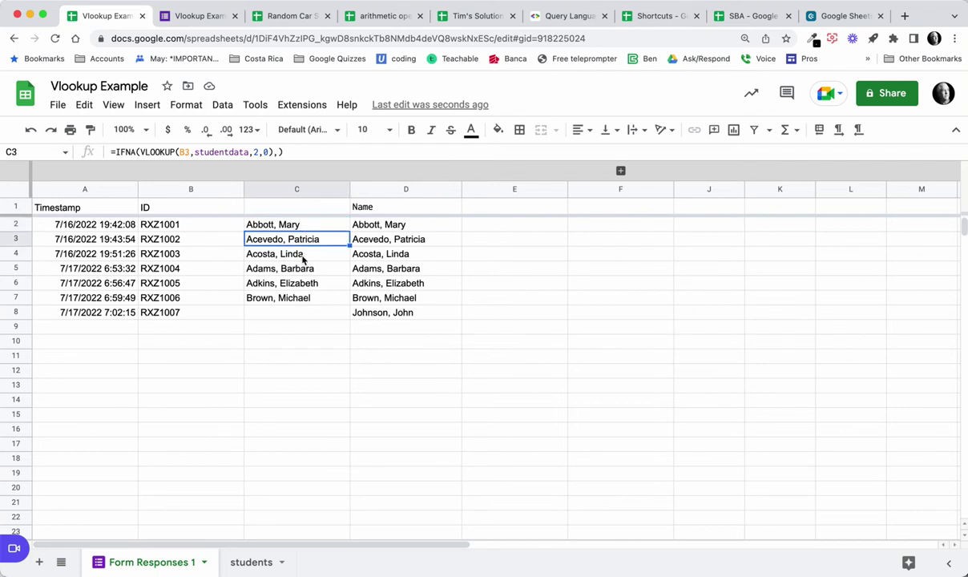
left_click(303, 258)
left_click(284, 271)
left_click(292, 284)
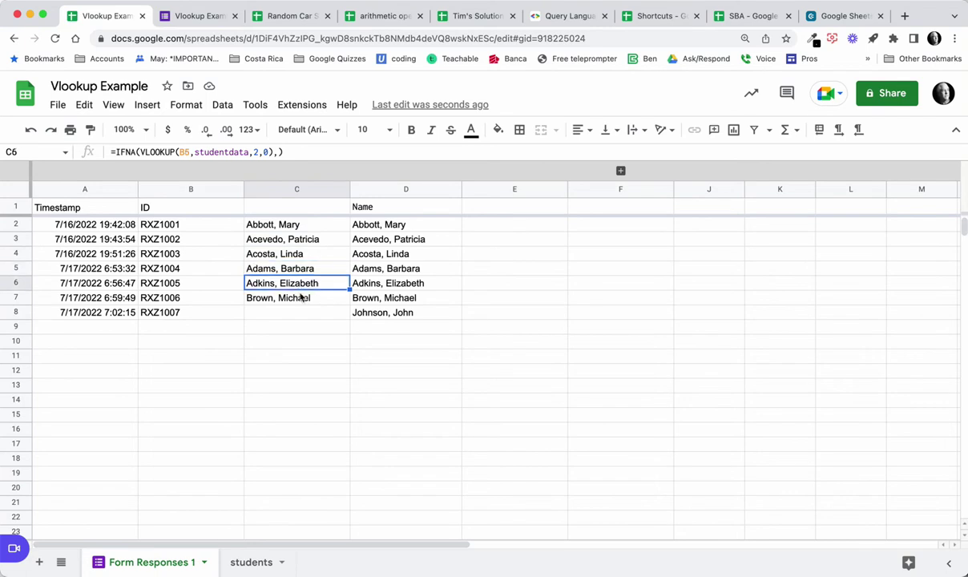
left_click(302, 298)
left_click(301, 313)
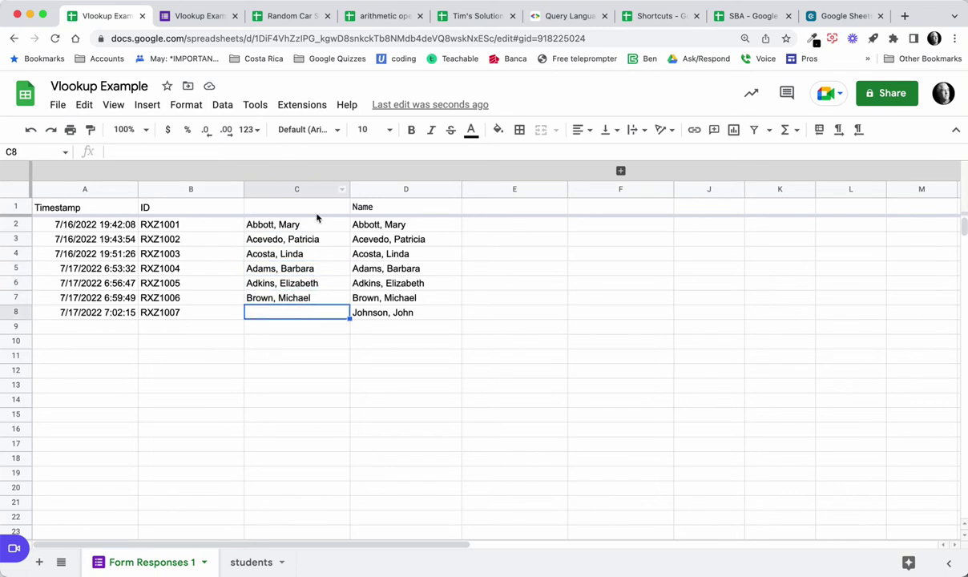
Step: Delete column C with the row-by-row lookups and check the array formula that moves into C1
right_click(341, 191)
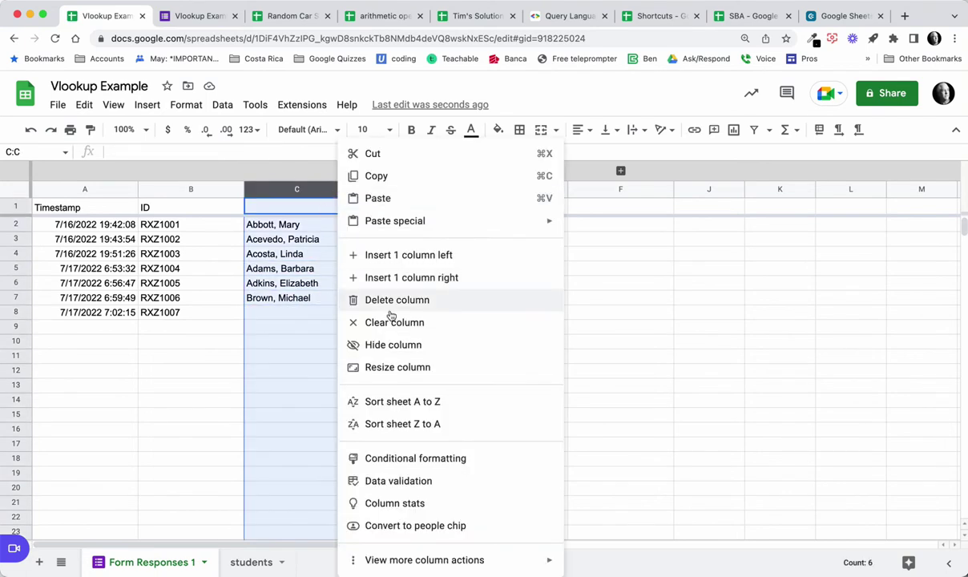
left_click(371, 300)
left_click(285, 225)
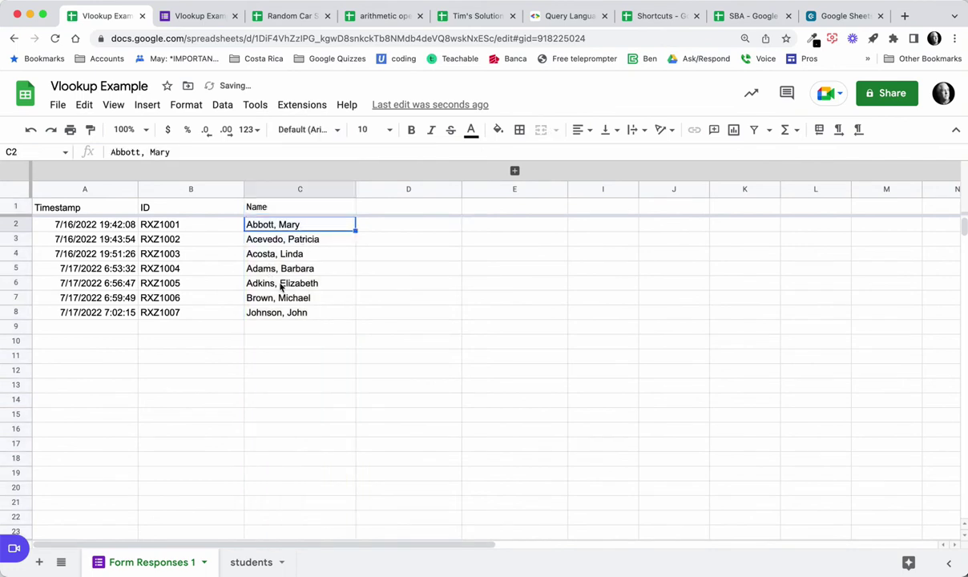
left_click(286, 209)
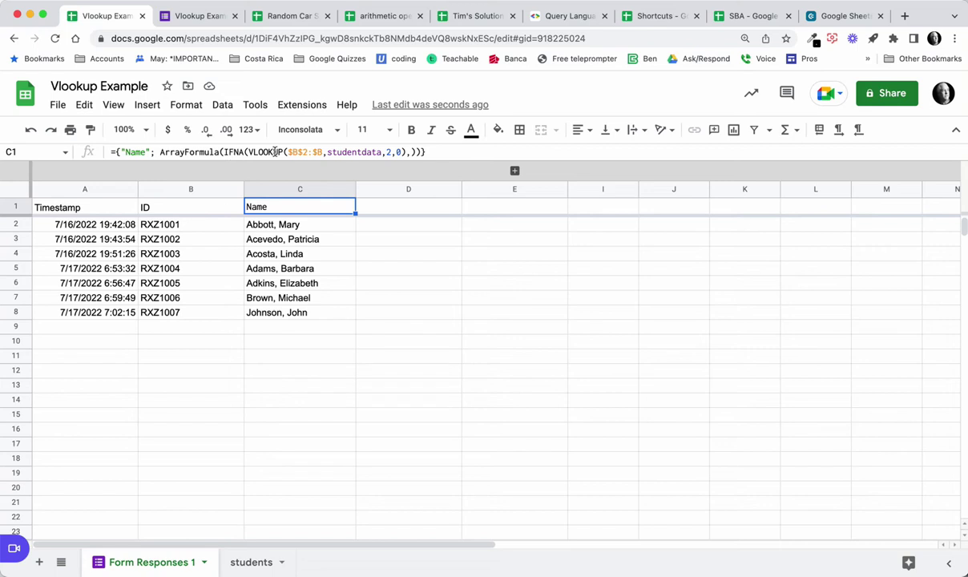
Step: Consult the students sheet for its columns, return to the responses and add "Grade" as a second heading after "Name" in the C1 formula
left_click(252, 562)
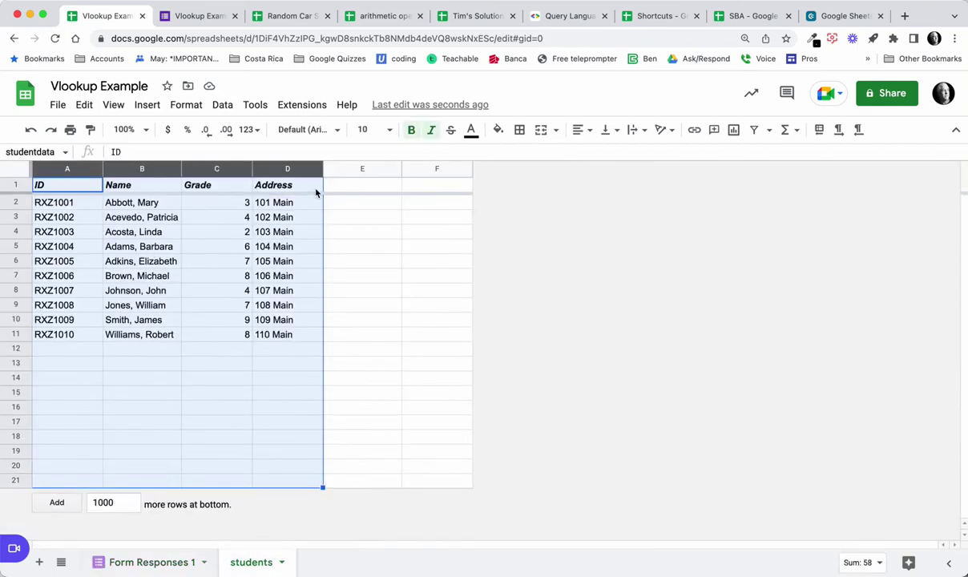
left_click(172, 562)
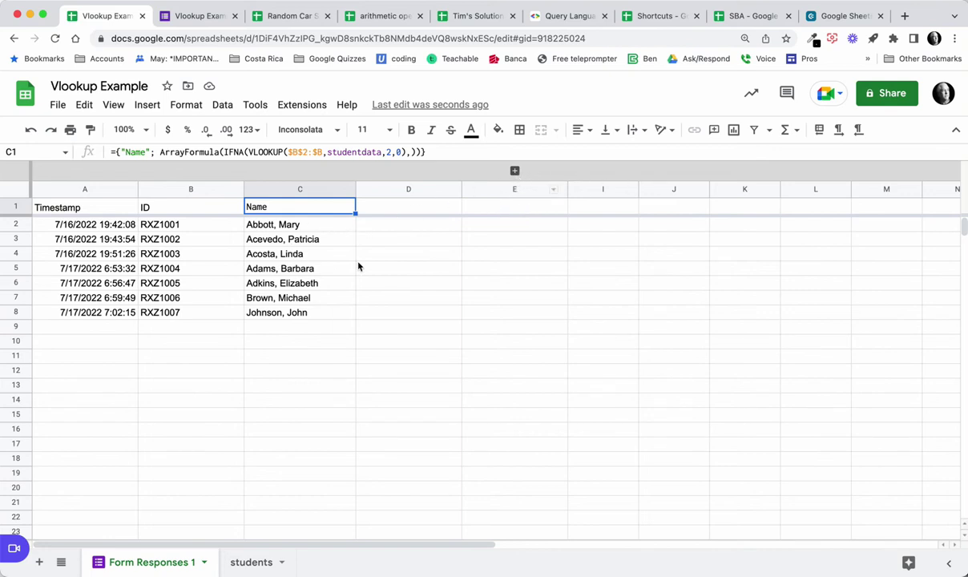
left_click(262, 567)
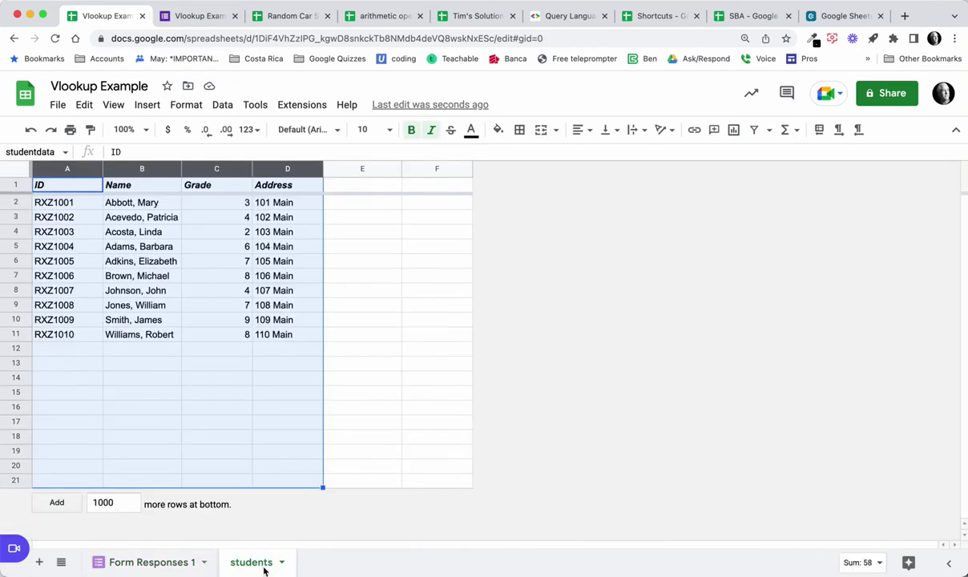
left_click(153, 563)
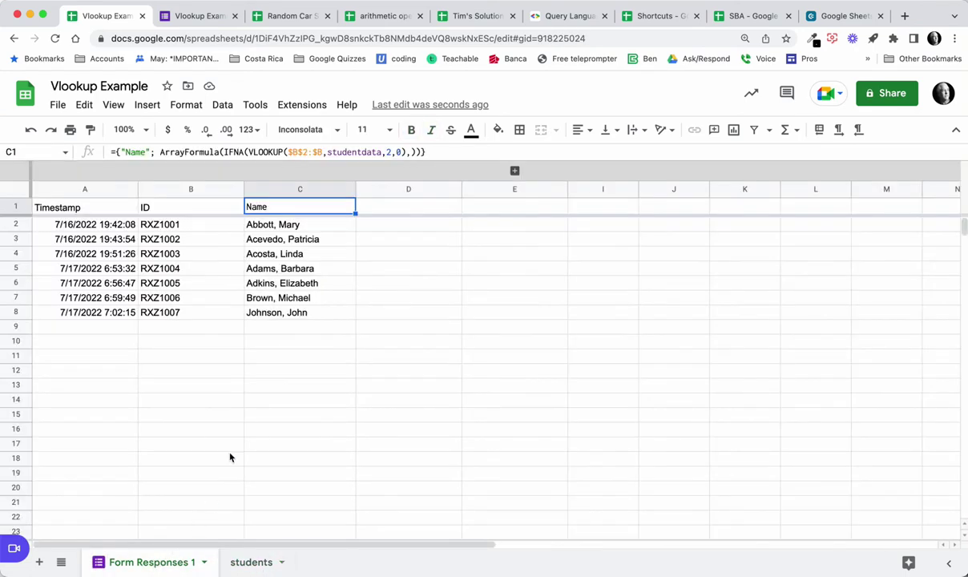
left_click(150, 152)
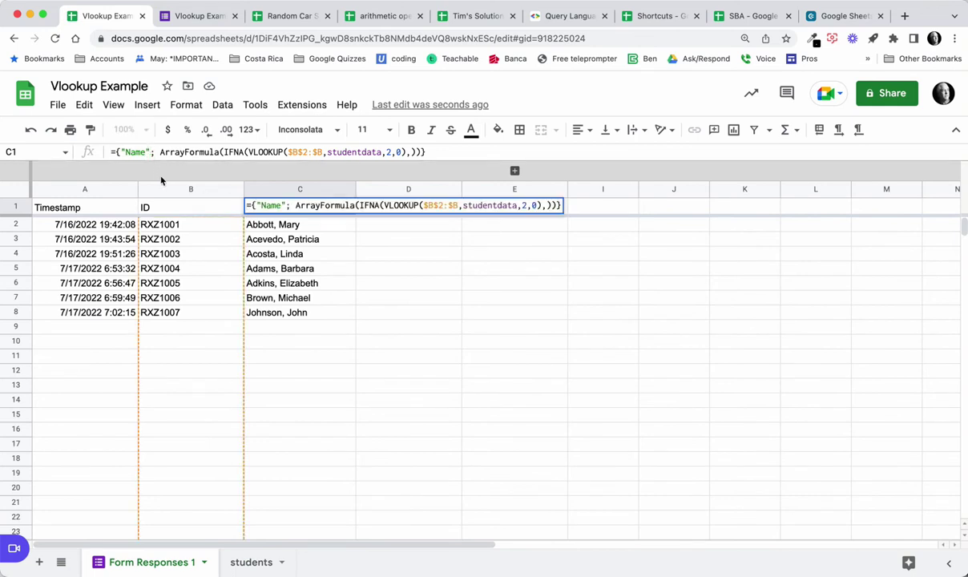
type(",")
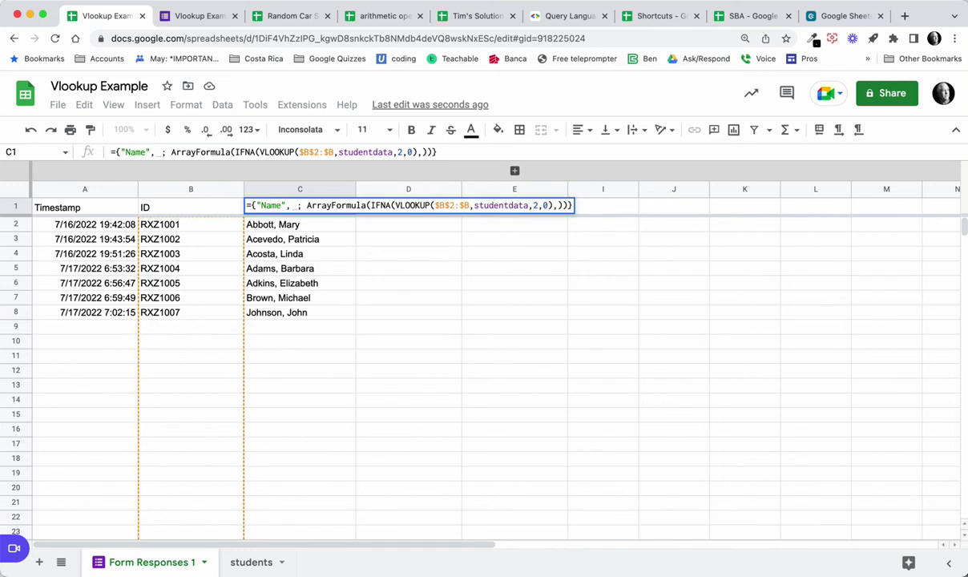
type("\"Grade")
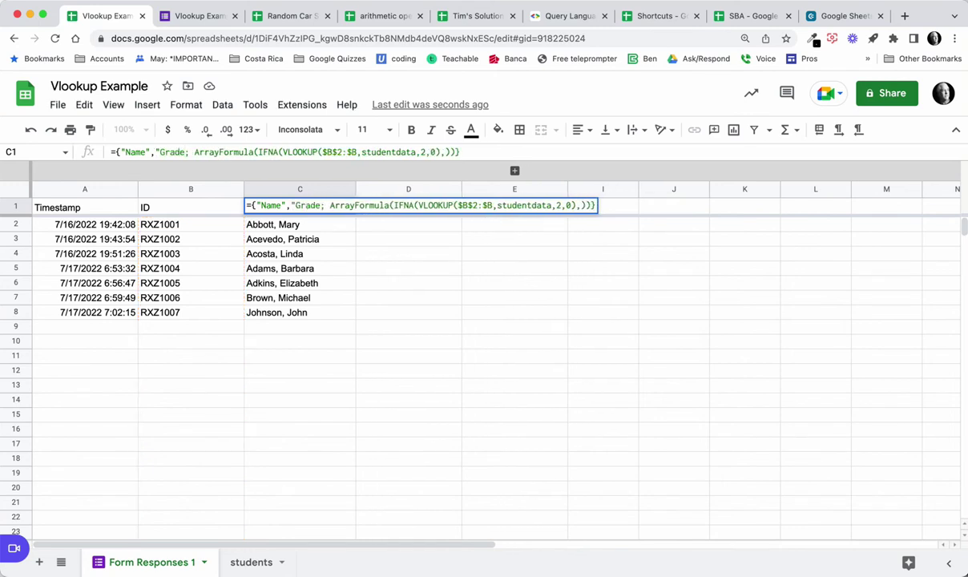
type("\"")
Step: Replace the VLOOKUP column index in the C1 formula with the array {2,3} to return both name and grade
scroll(190, 186, "right", 5)
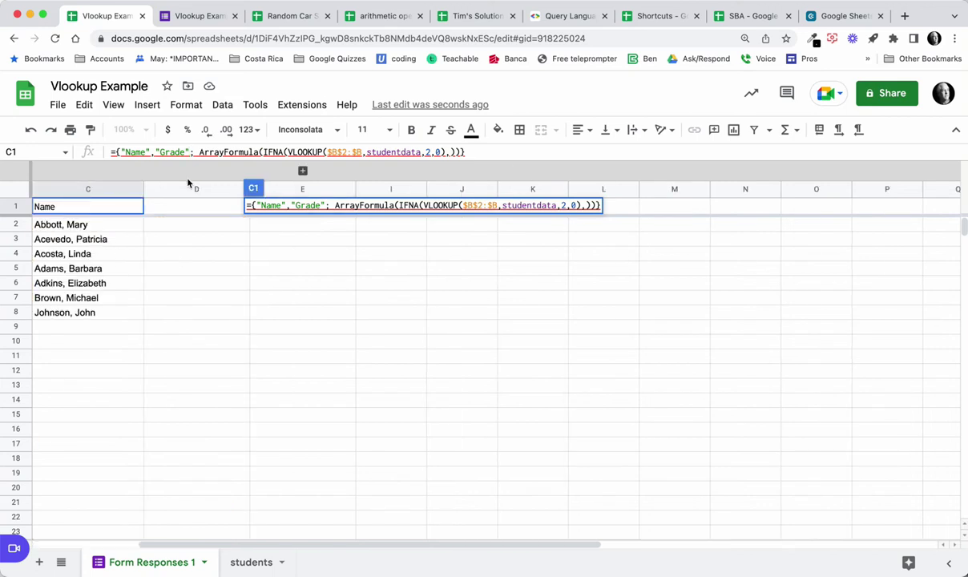
left_click(428, 152)
type("{")
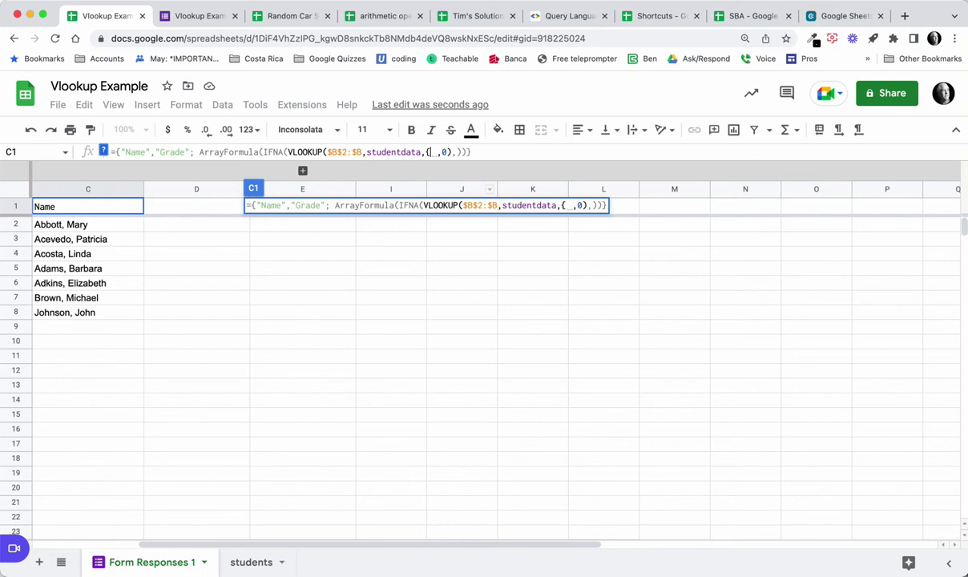
type("2,3")
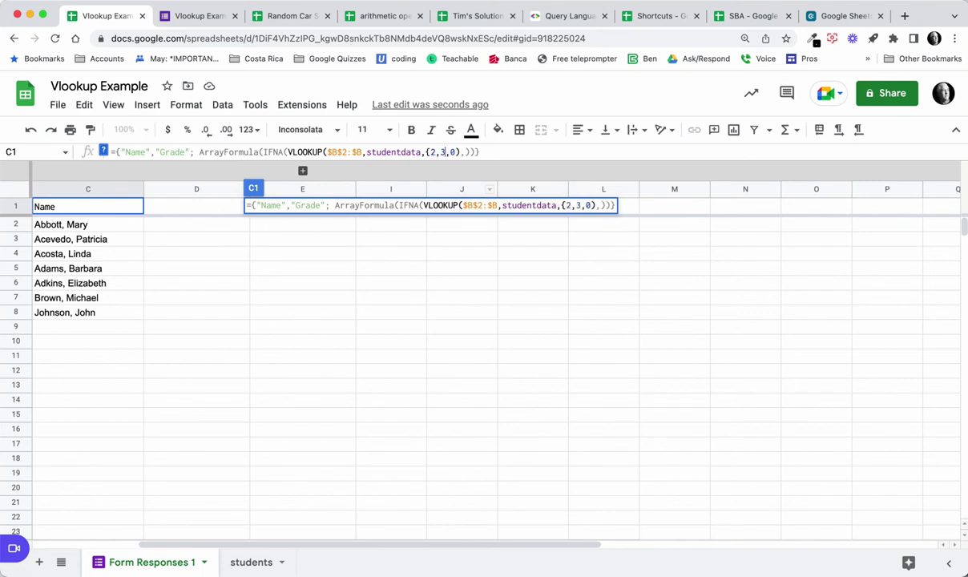
type("}")
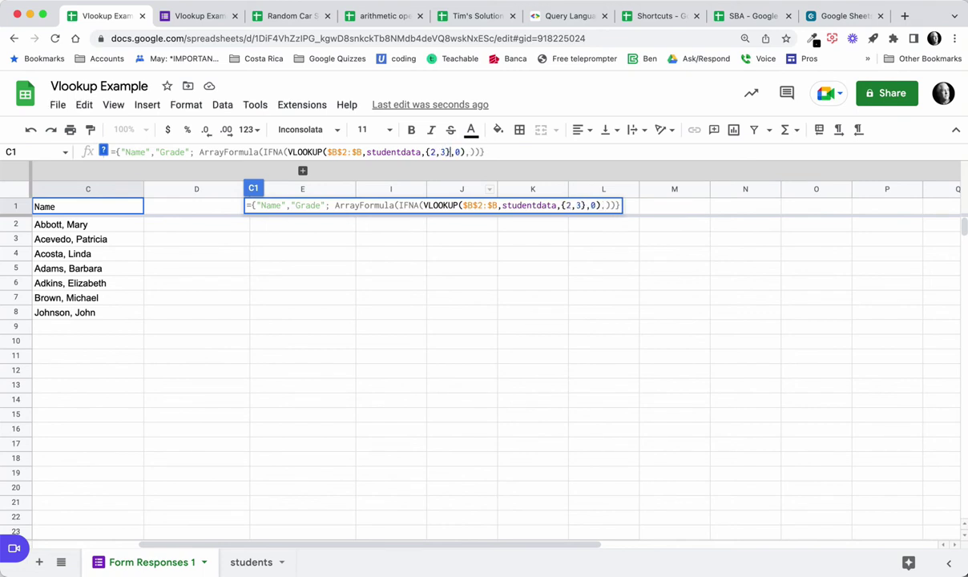
key("Return")
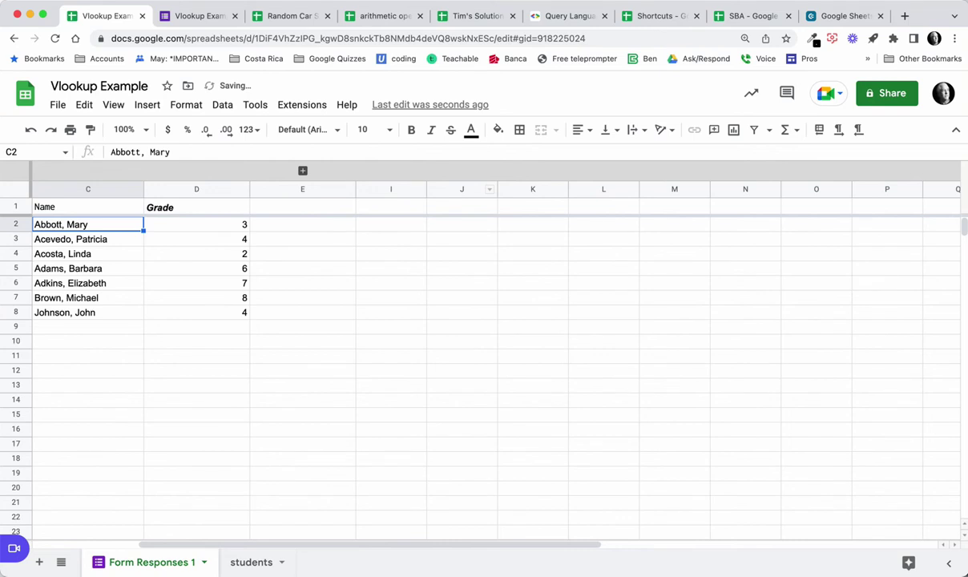
Step: Expand the grouped columns F to H and inspect the name, grade and address formula in F1
scroll(417, 224, "left", 4)
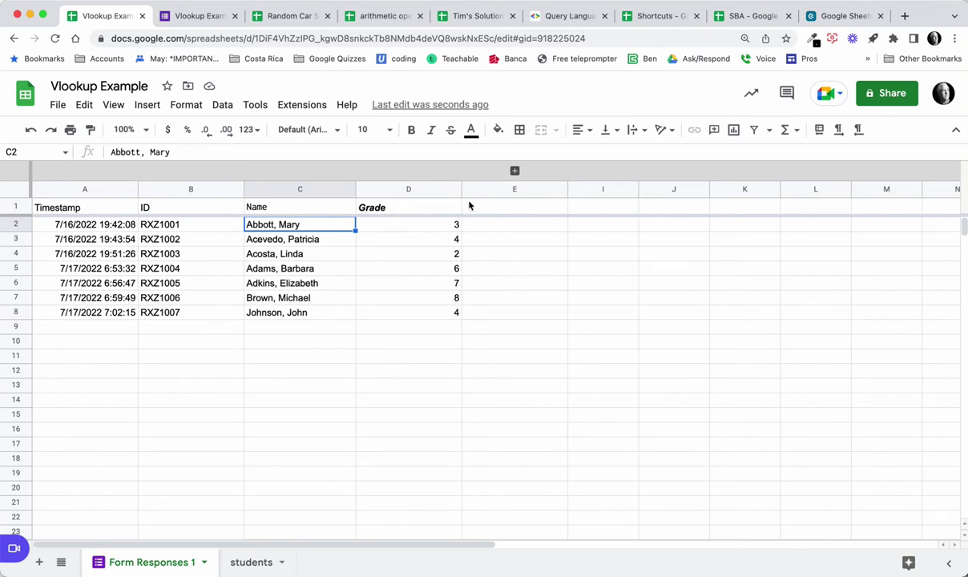
left_click(514, 171)
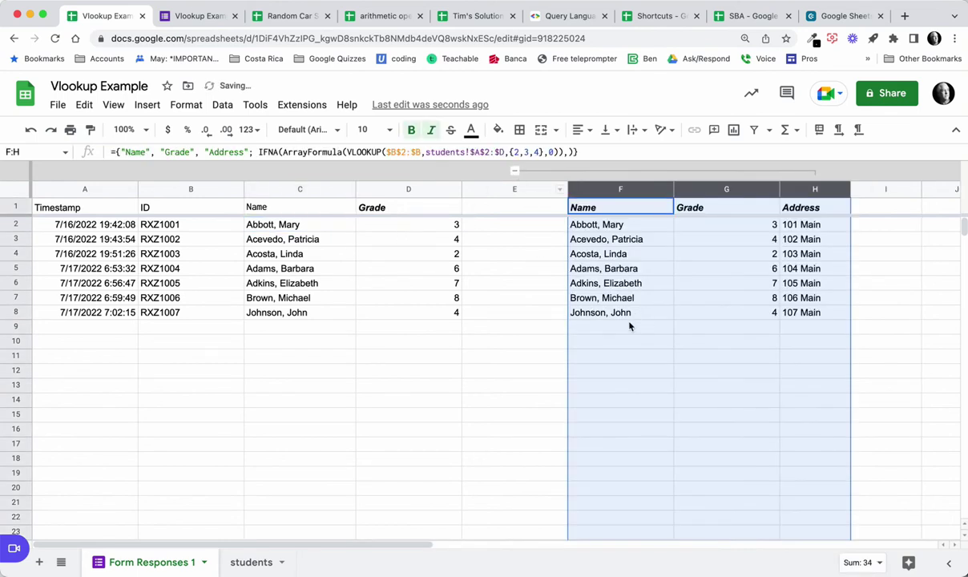
left_click(617, 209)
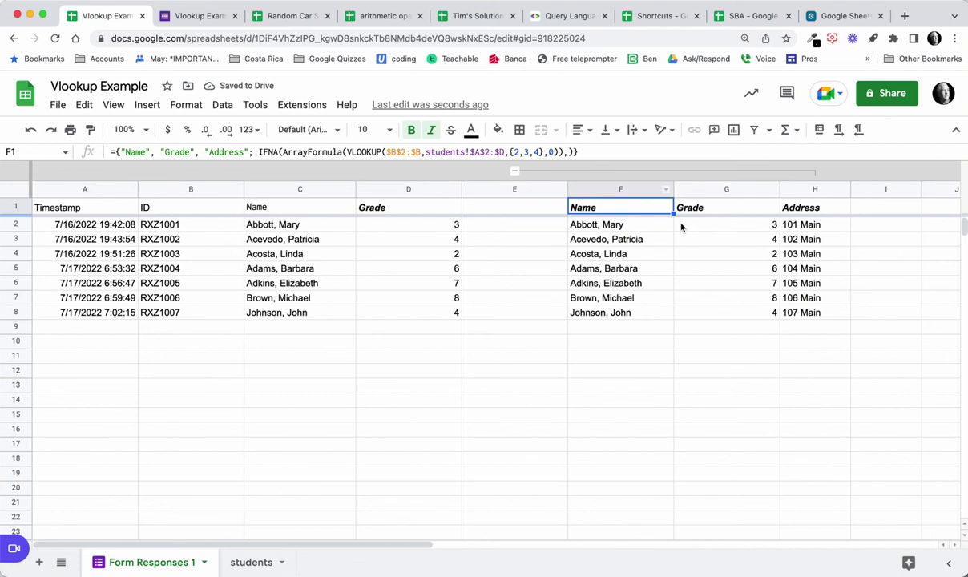
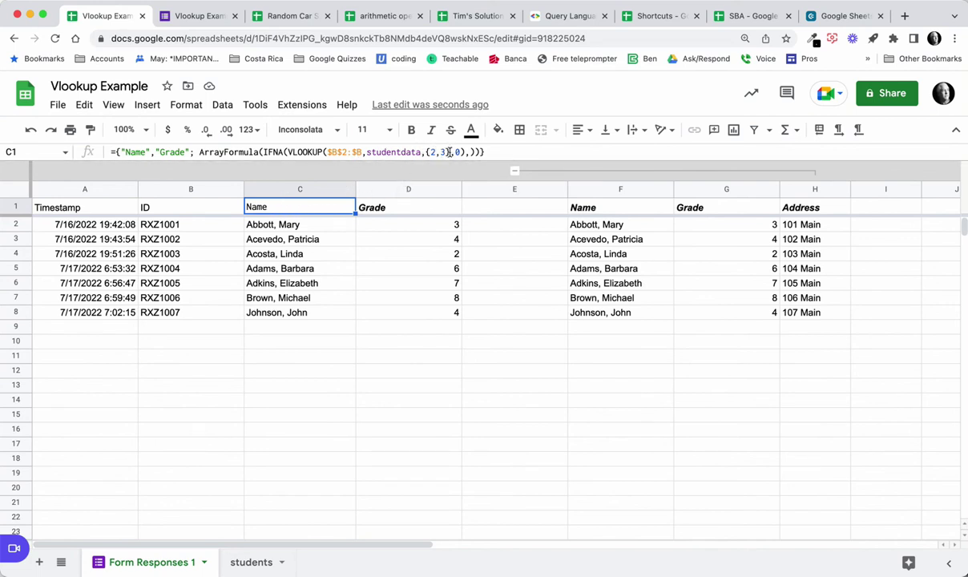
Step: Try the C1 formula with 2 as its only VLOOKUP column index while keeping both headings
left_click_drag(449, 152, 425, 152)
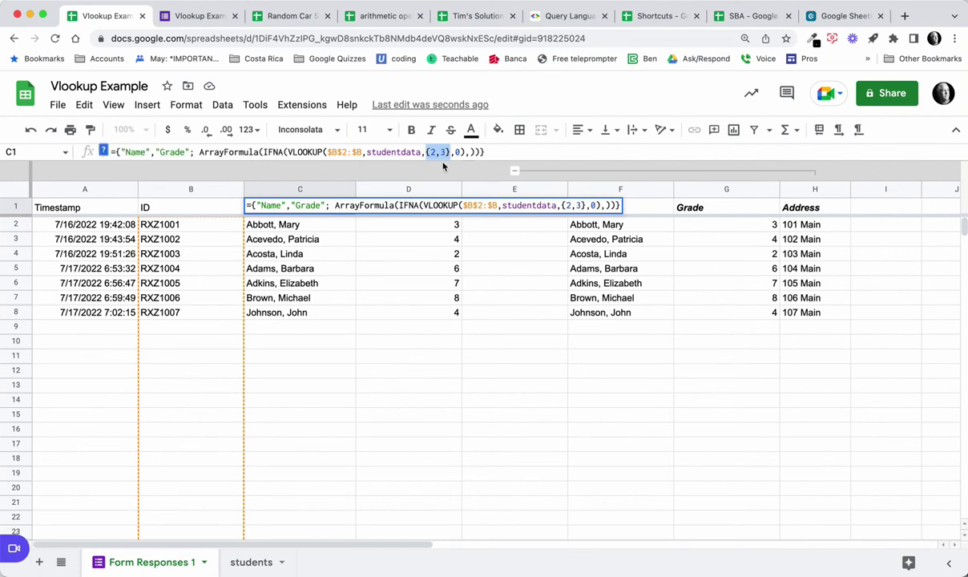
key("Return")
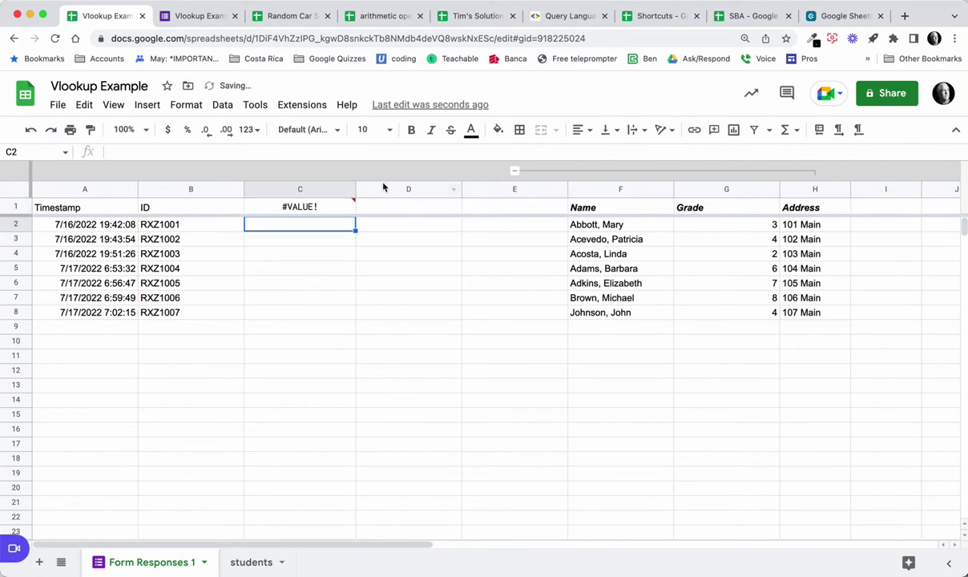
left_click(297, 206)
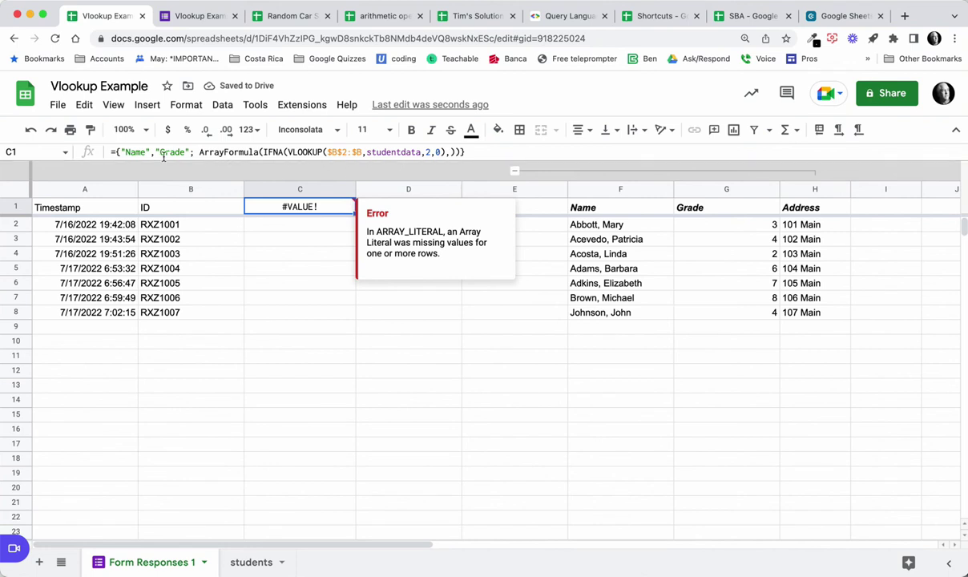
Step: Remove the "Grade" heading from C1 so the formula reads ={"Name"; ArrayFormula(IFNA(VLOOKUP($B$2:$B,studentdata,2,0),))}
left_click_drag(191, 153, 156, 152)
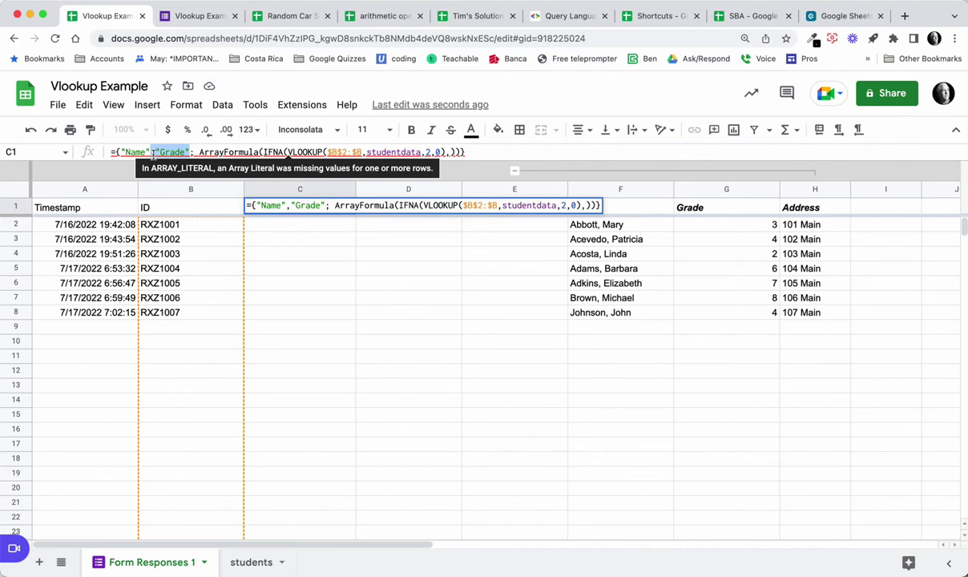
key("BackSpace")
key("Return")
left_click(288, 209)
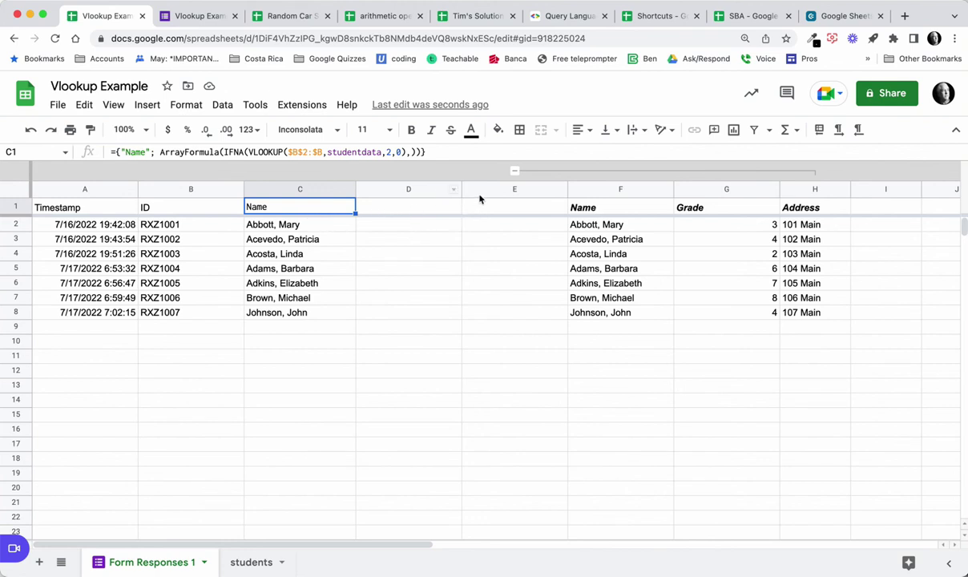
Step: Insert one column to the right of column D and add the headings "Grade" and "Address" after "Name" in the C1 formula
left_click(453, 192)
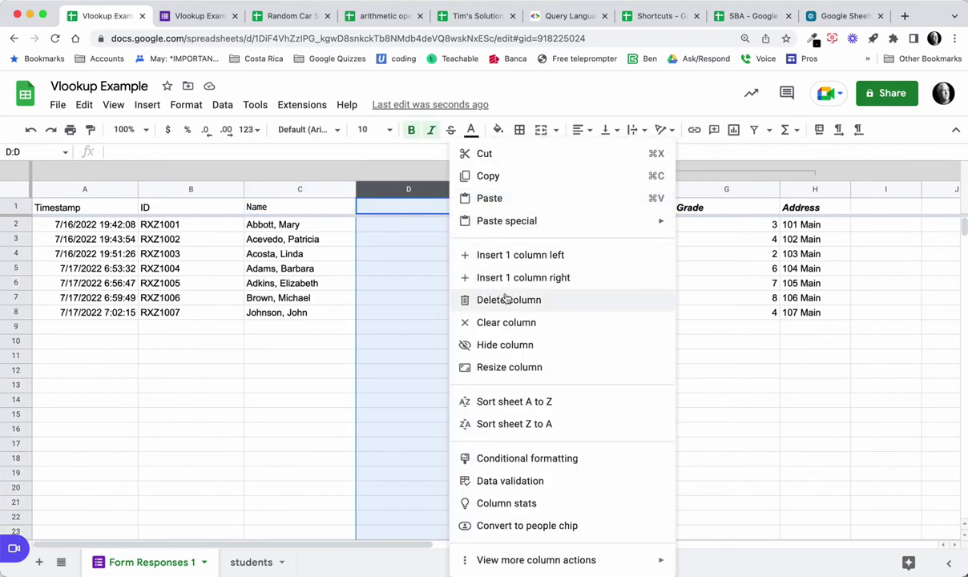
left_click(469, 277)
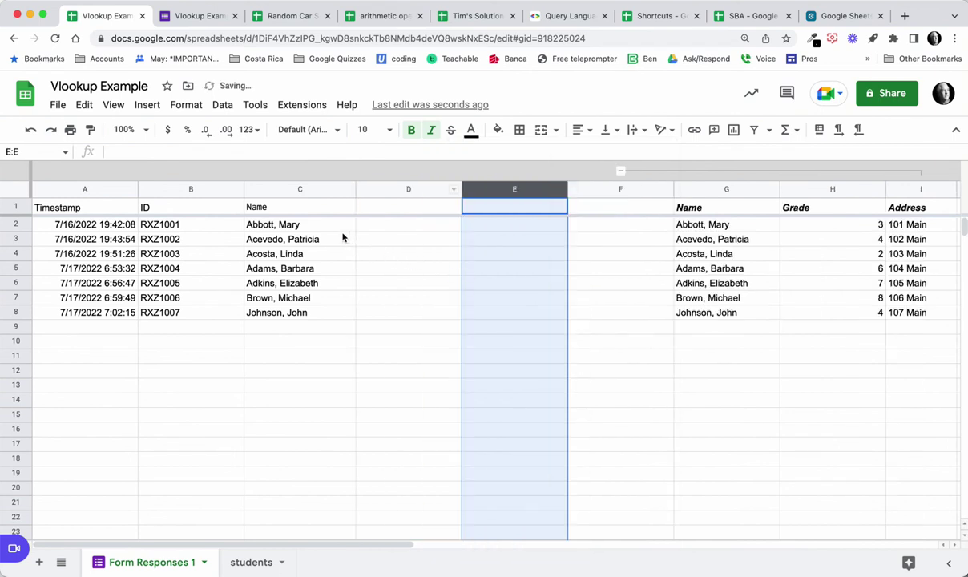
left_click(280, 211)
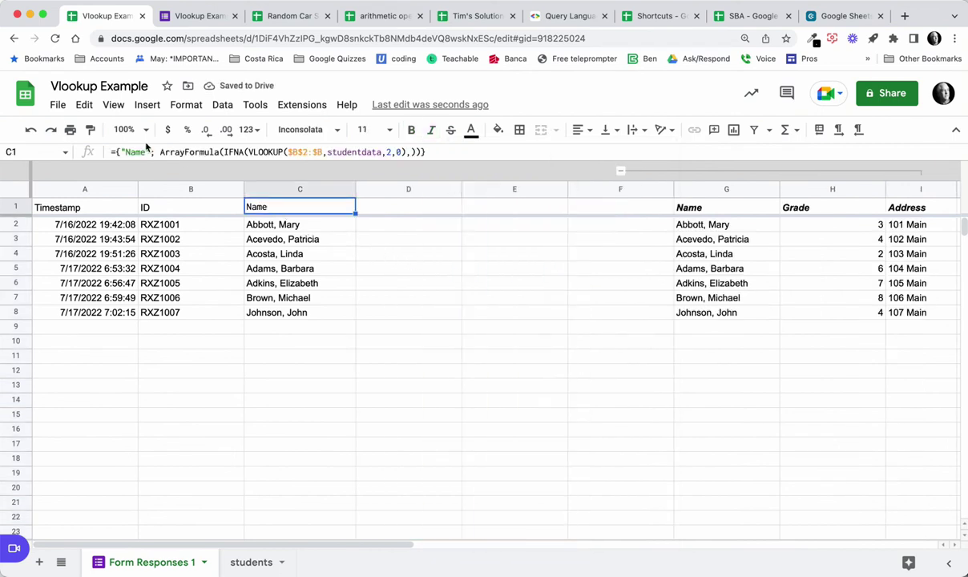
left_click(150, 153)
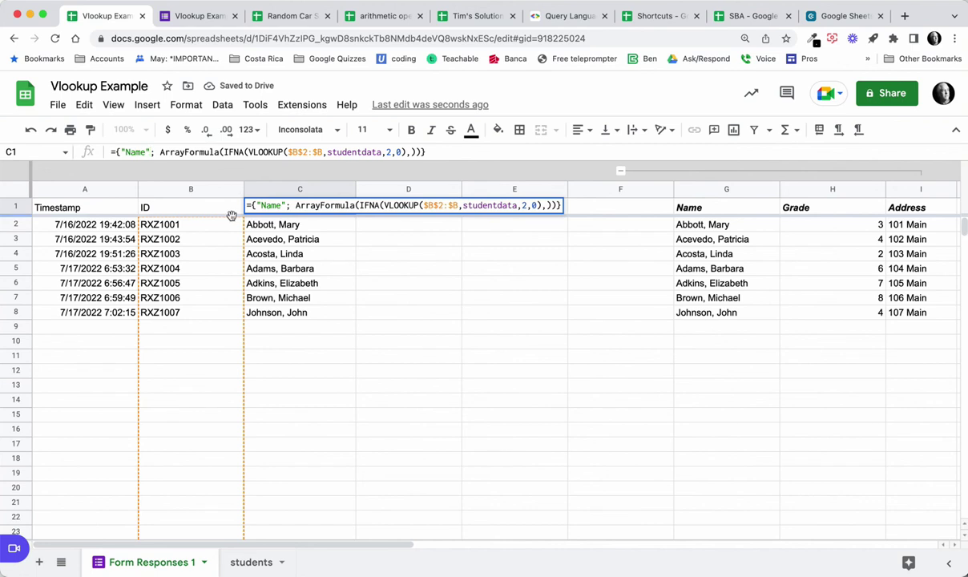
type(",\"Gra")
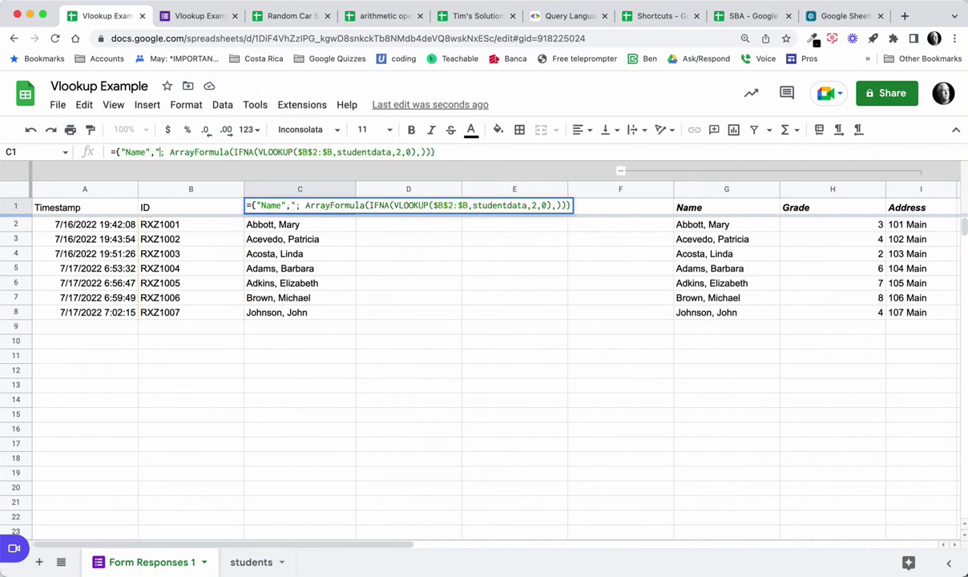
type("de\"")
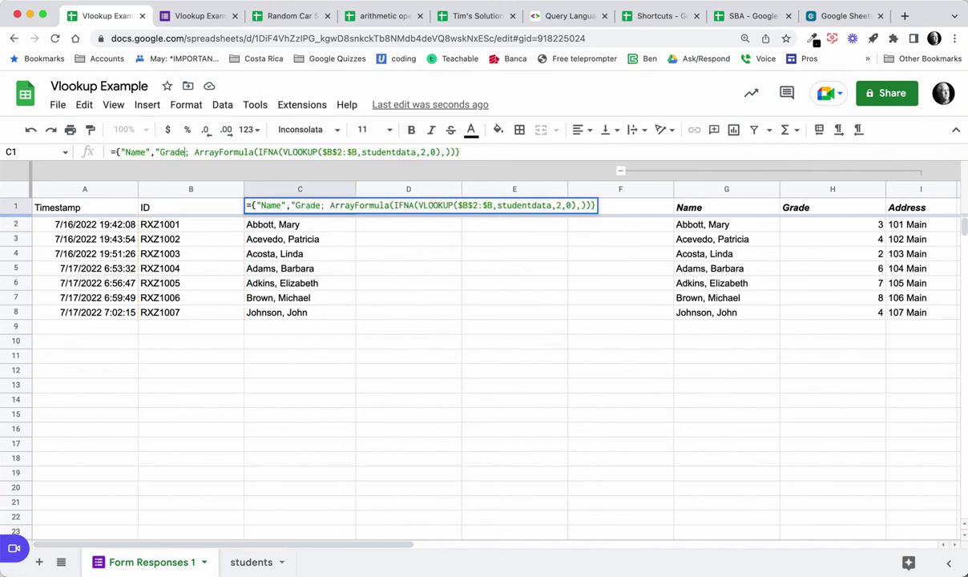
type(",")
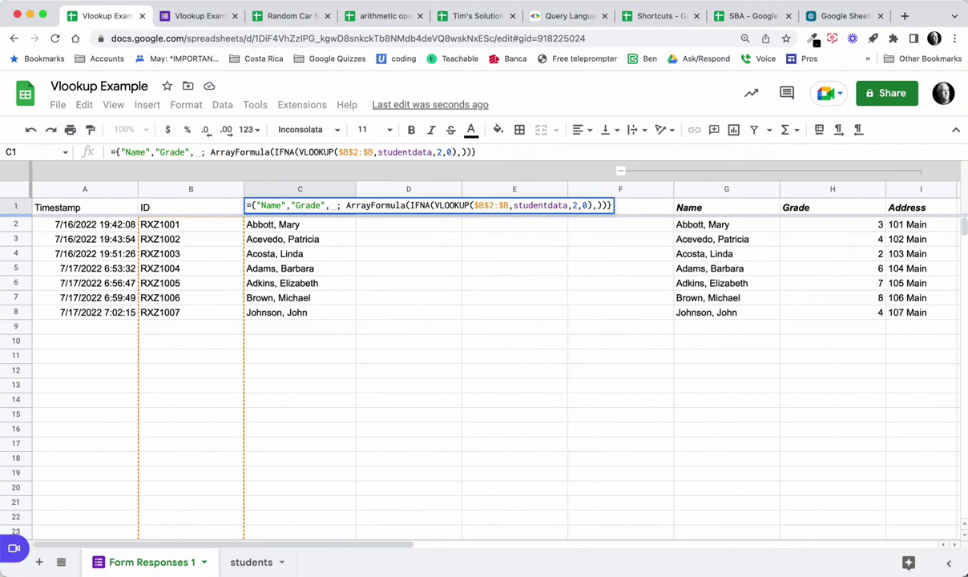
type("\"Address")
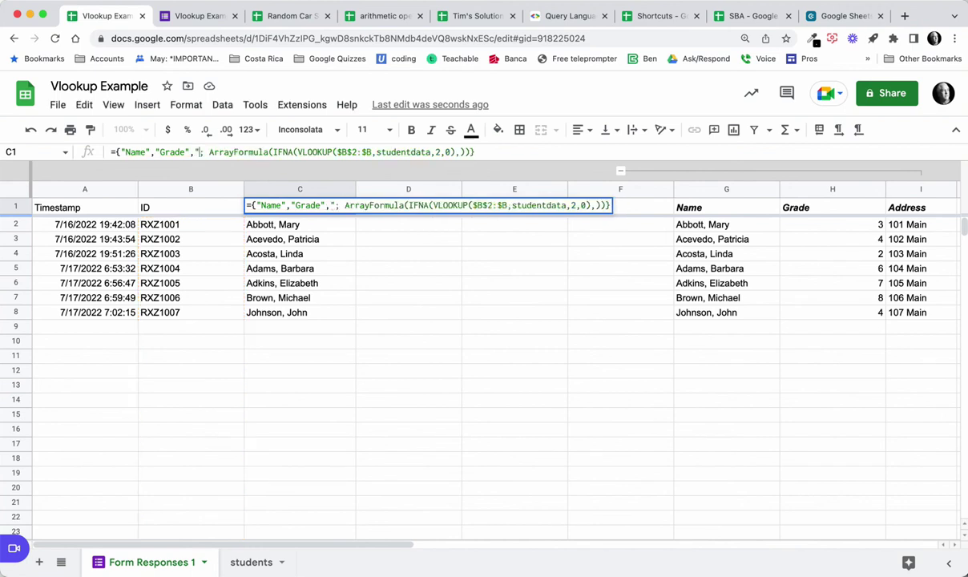
type("\"")
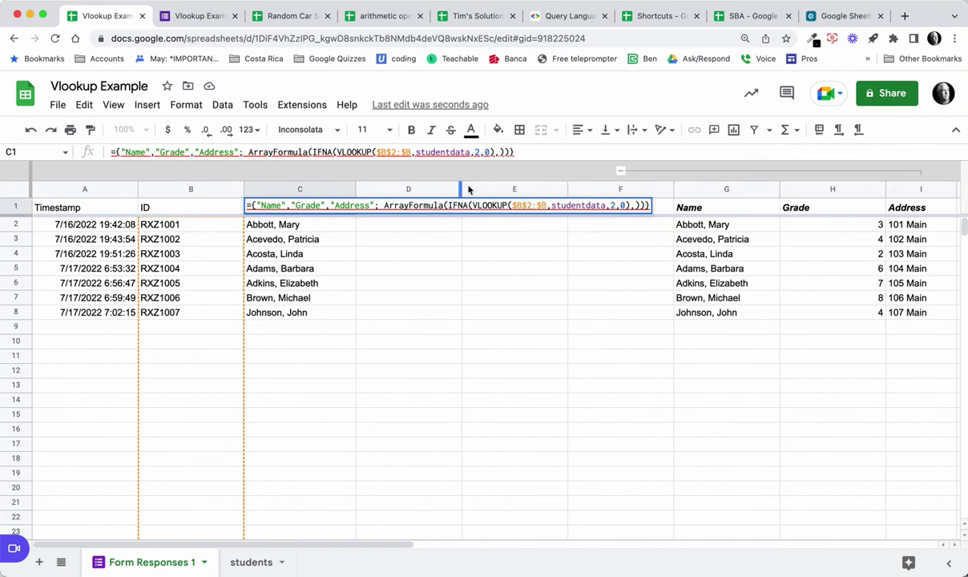
Step: Replace the VLOOKUP column index in the C1 formula with the array {2,3,4} to return name, grade and address
left_click(479, 152)
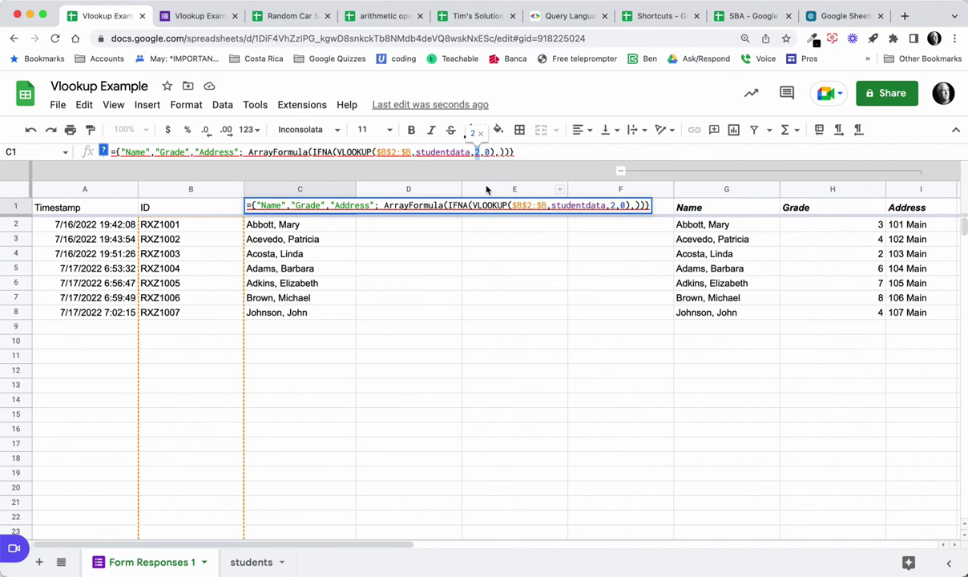
type("{")
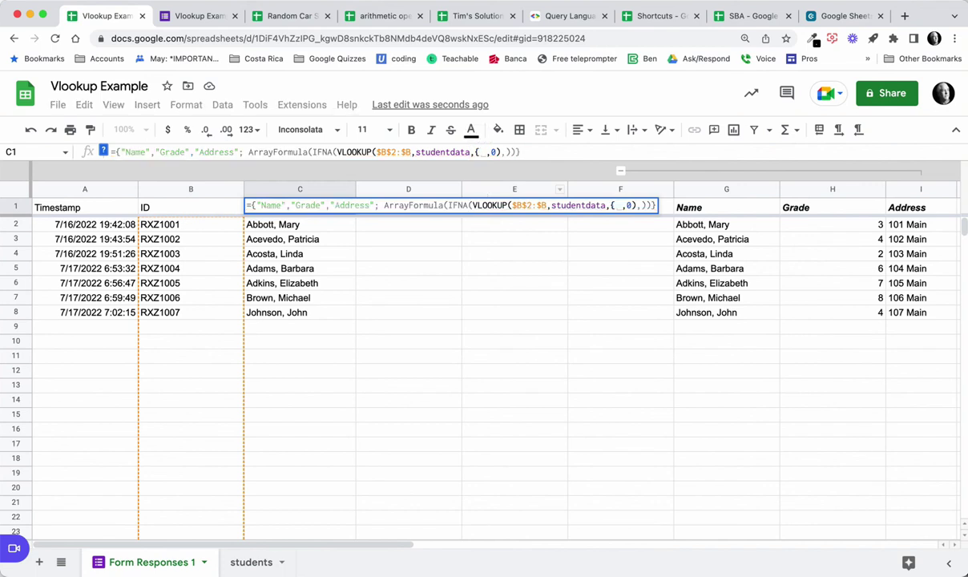
type("2,3,")
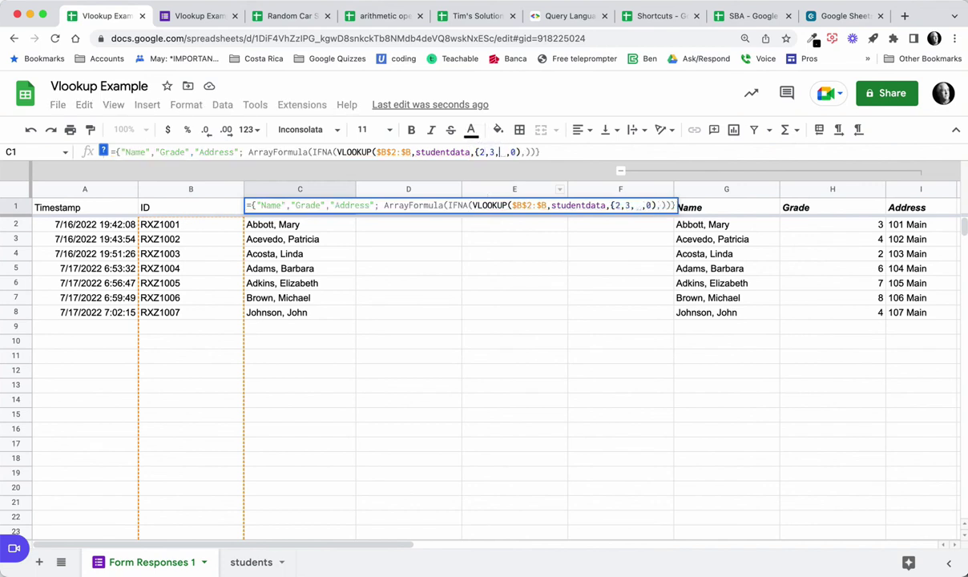
type("4}")
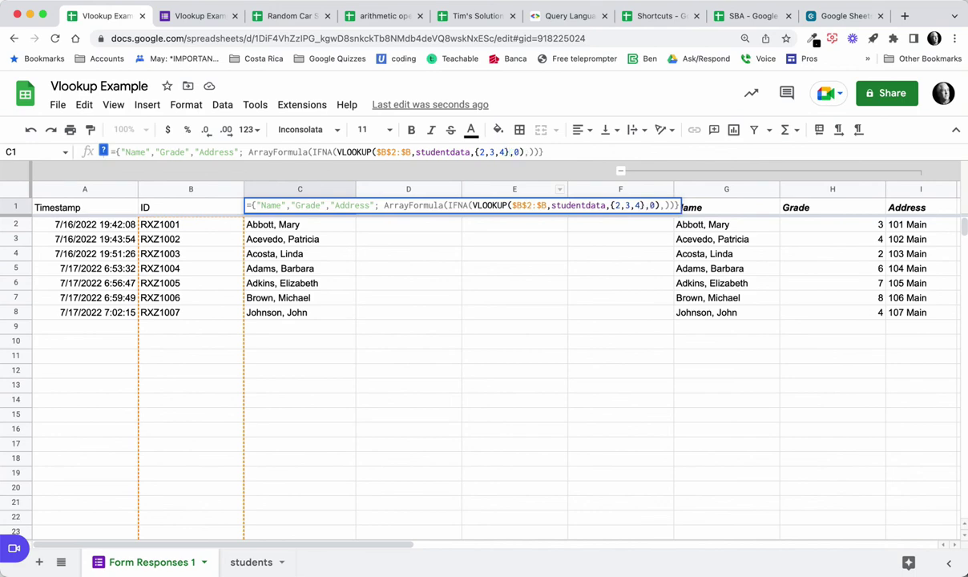
key("Return")
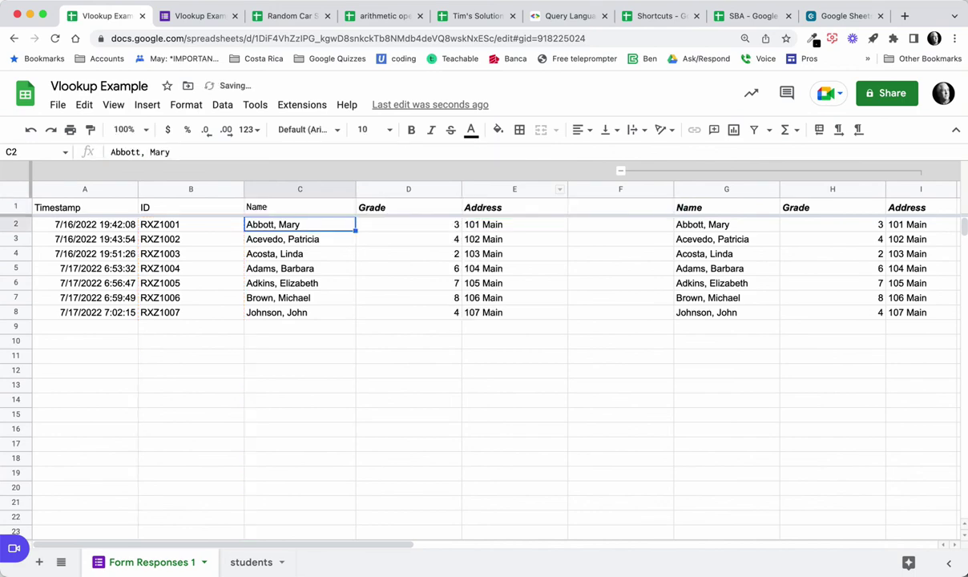
Step: Fill the formula cell C1 with yellow to mark it
scroll(371, 218, "right", 1)
scroll(481, 237, "left", 1)
left_click(314, 208)
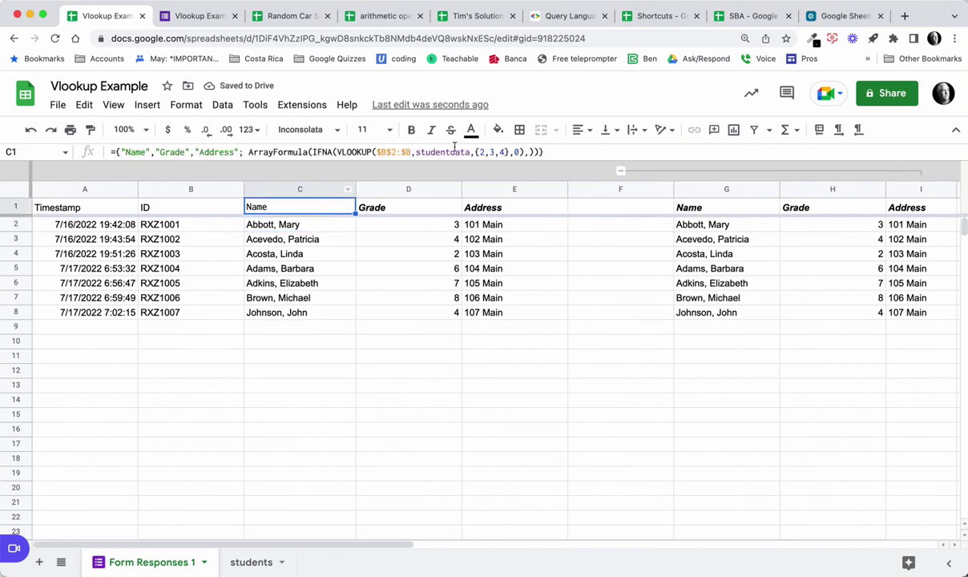
left_click(497, 130)
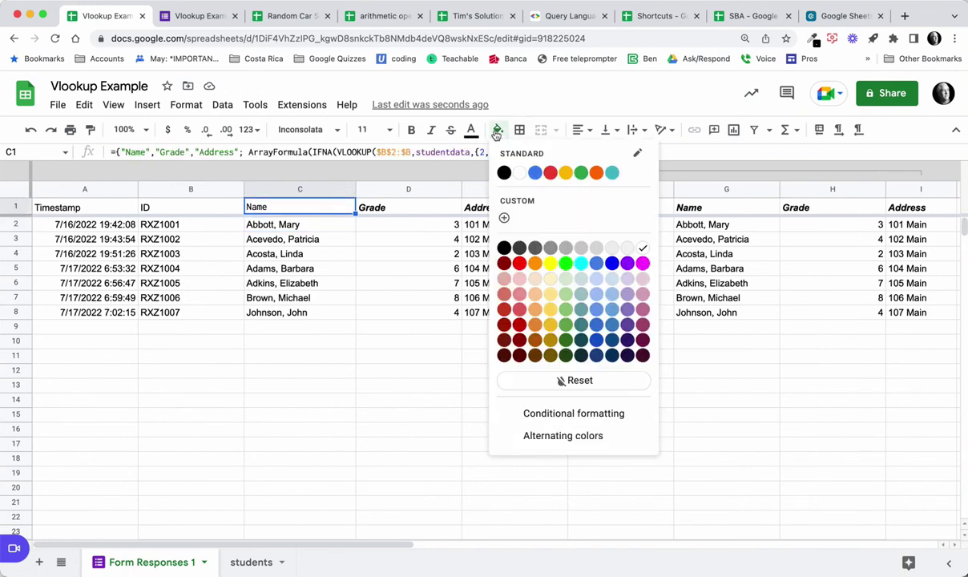
left_click(549, 263)
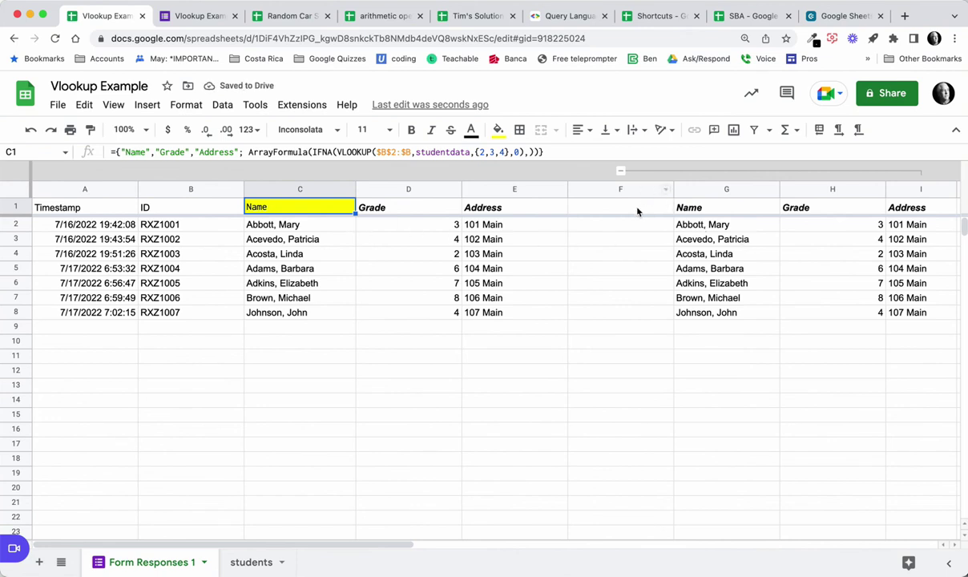
Step: Review the students sheet data, the response IDs, the form's ID question and the finished formula in C1
left_click(251, 564)
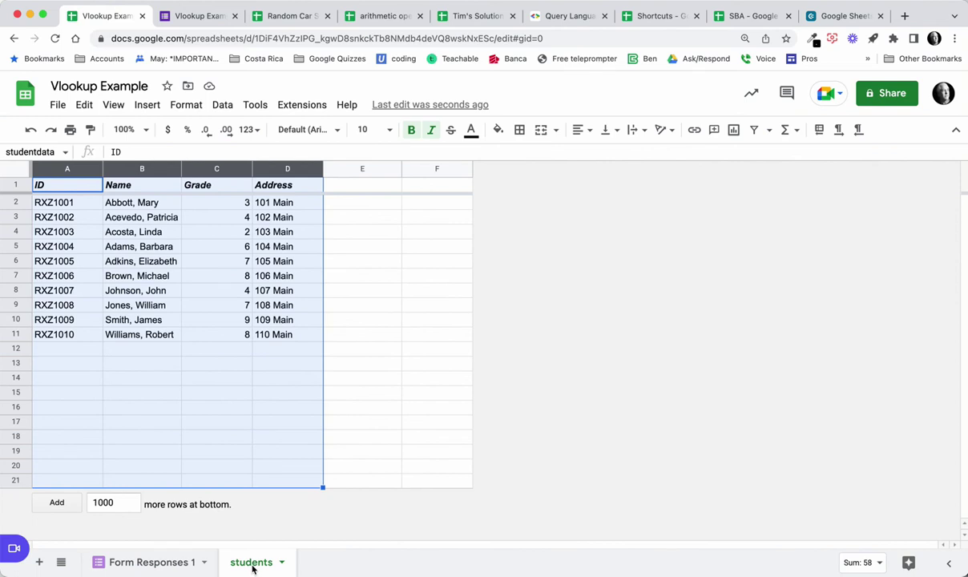
left_click(307, 335)
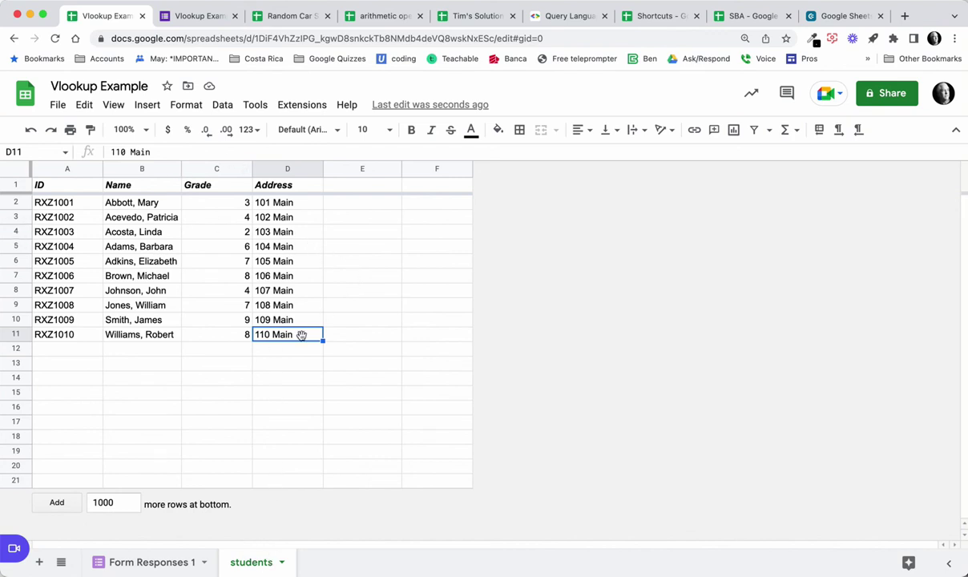
left_click(144, 562)
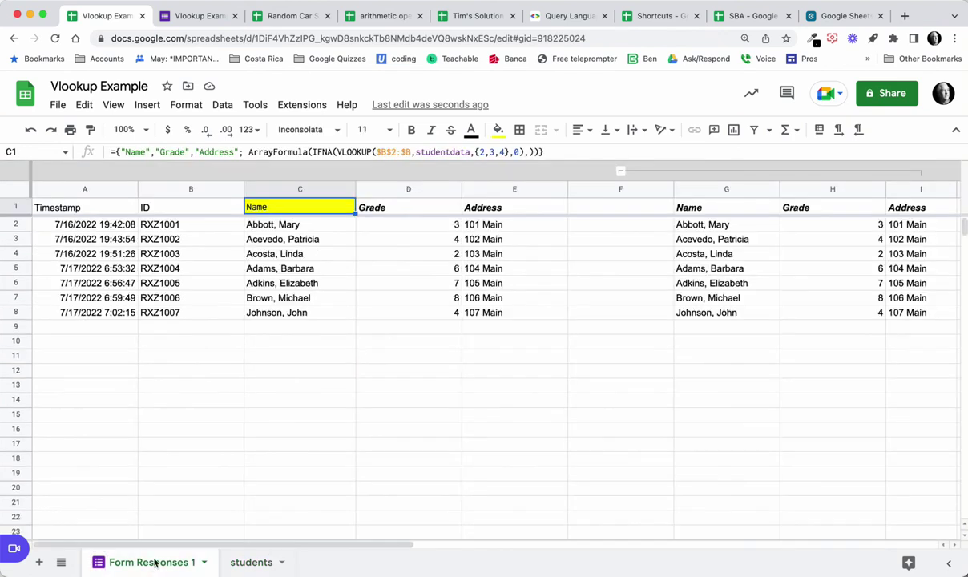
left_click(193, 228)
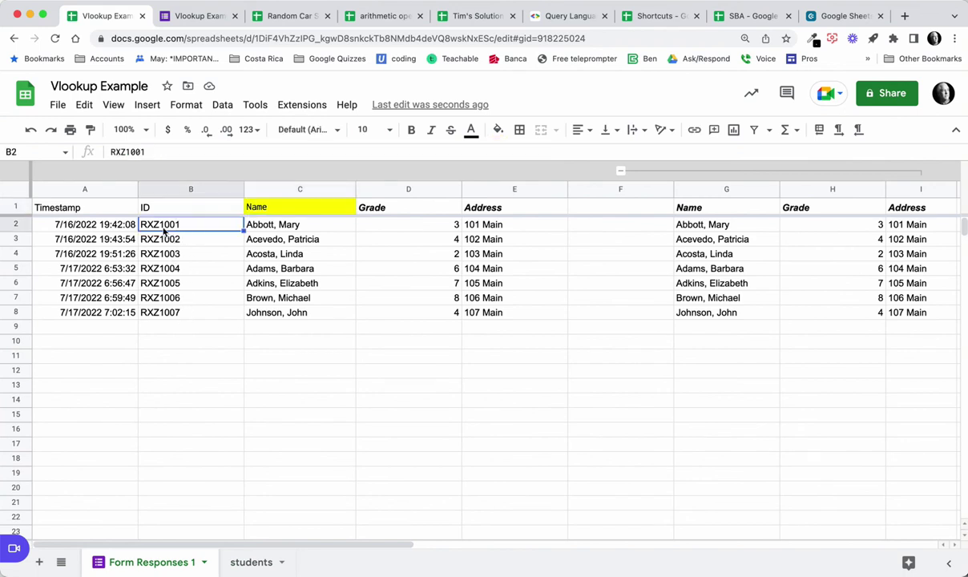
left_click(186, 15)
left_click(302, 184)
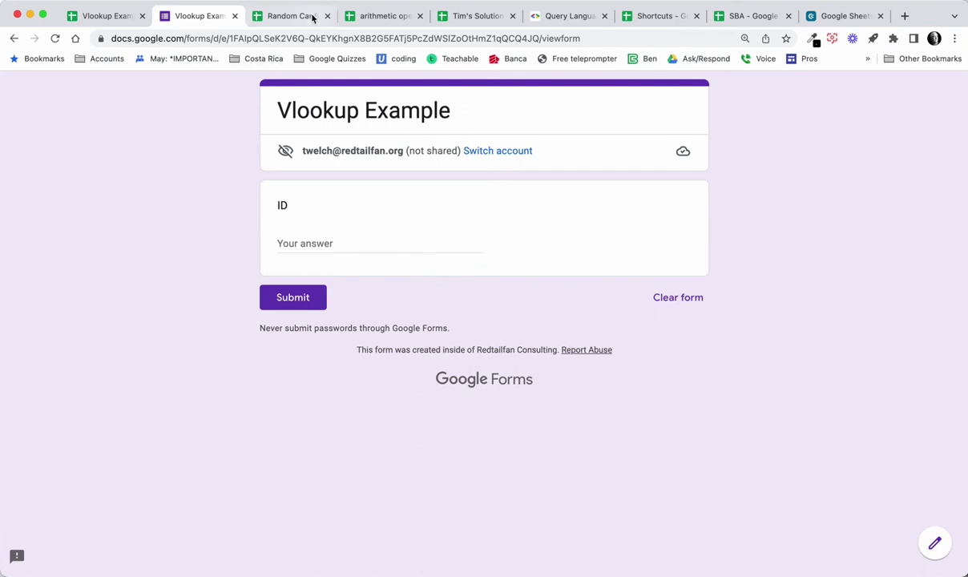
left_click(96, 23)
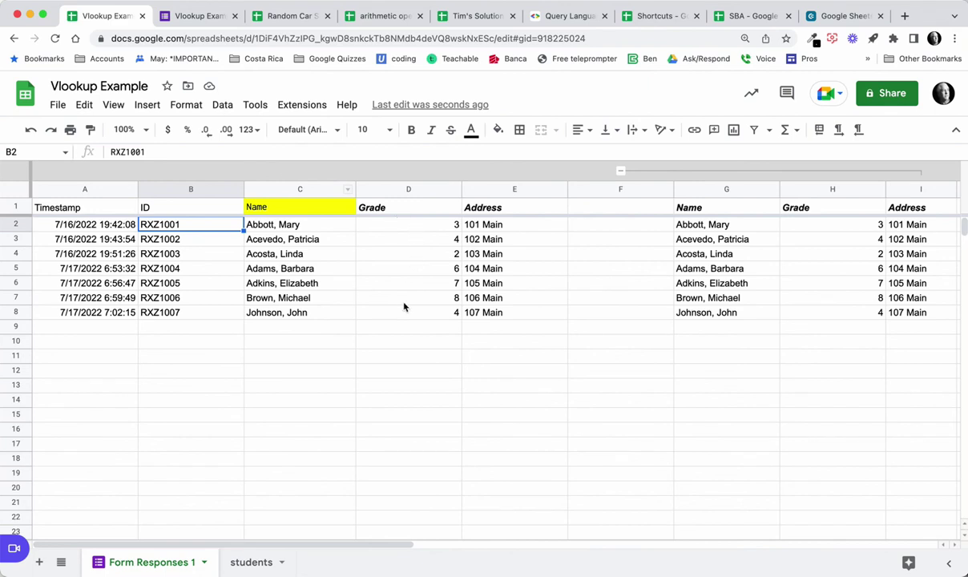
left_click(284, 210)
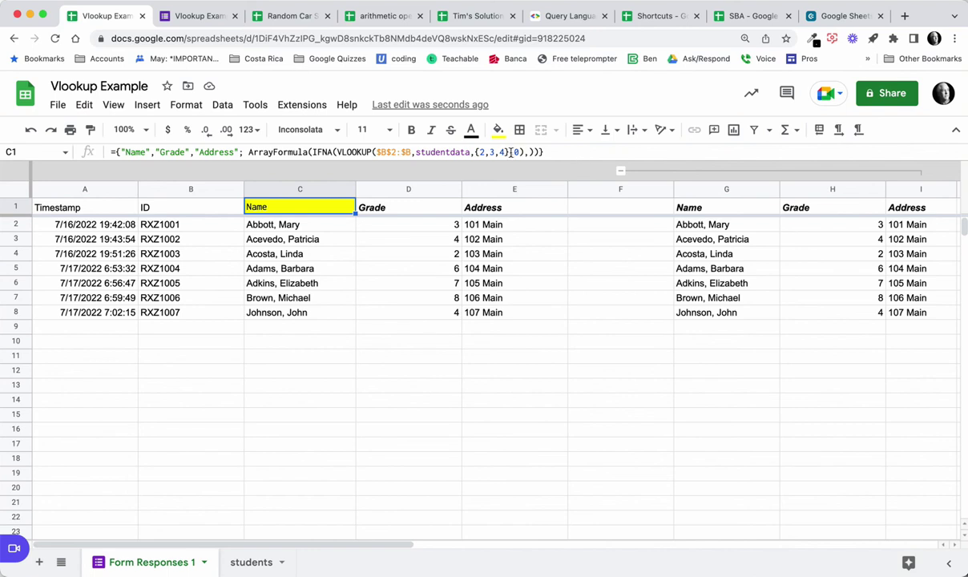
type(",")
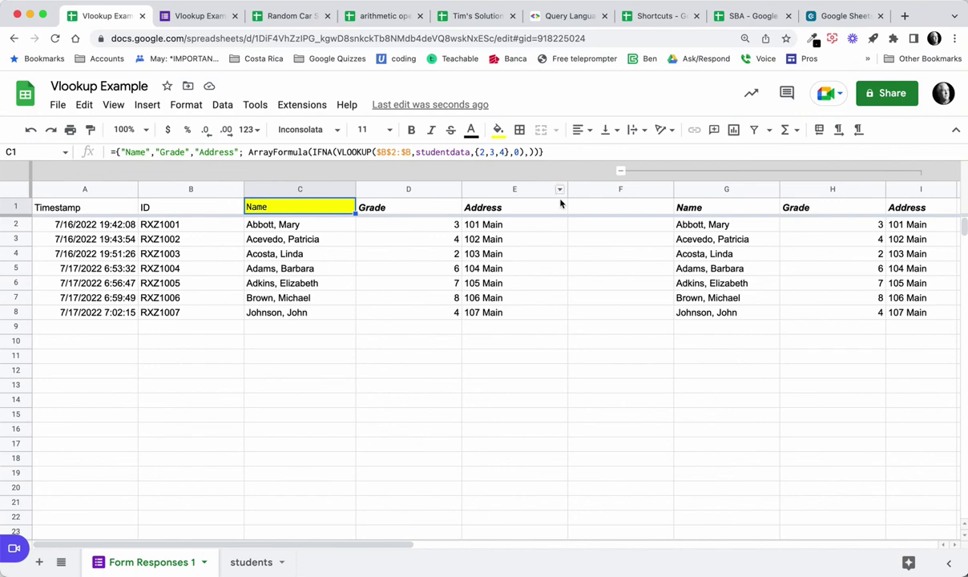